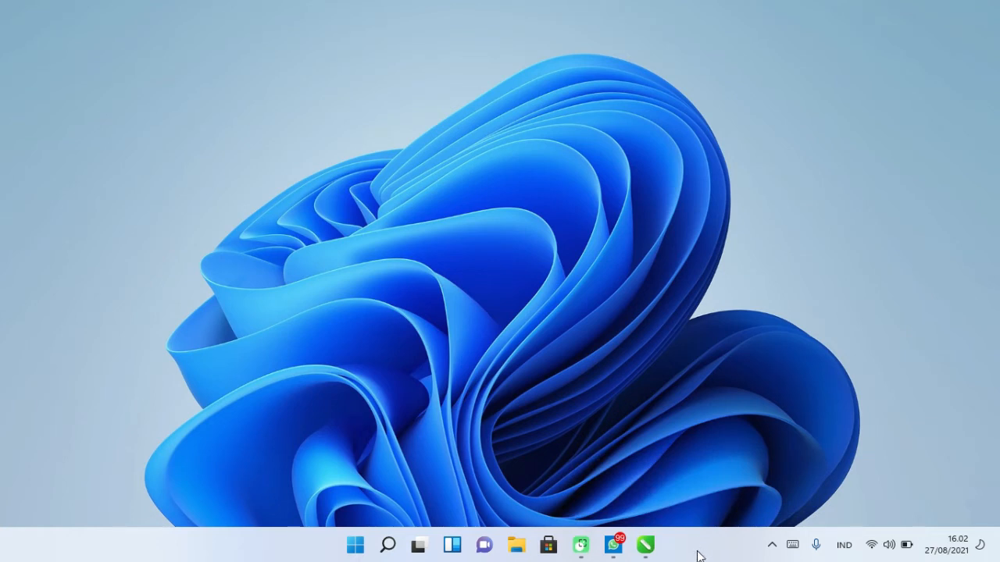
# - Switch to CorelDRAW and create a new A4 document in landscape orientation
pyautogui.moveTo(646, 549)
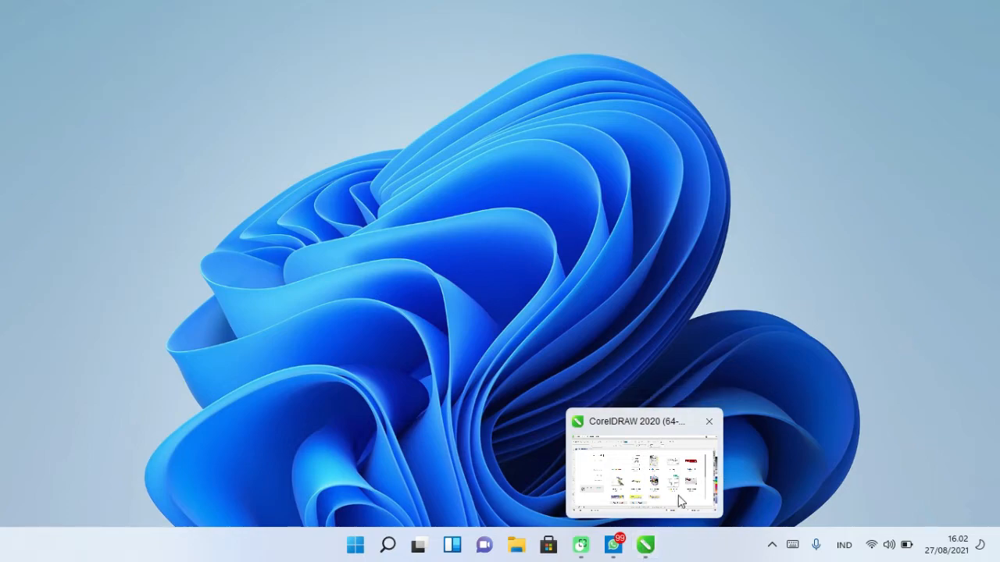
pyautogui.click(645, 549)
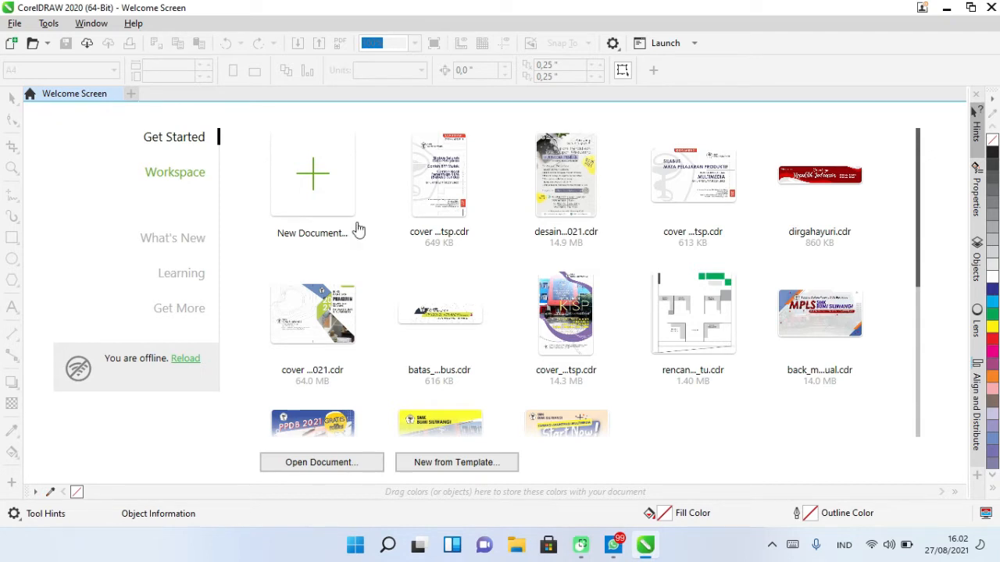
pyautogui.click(14, 43)
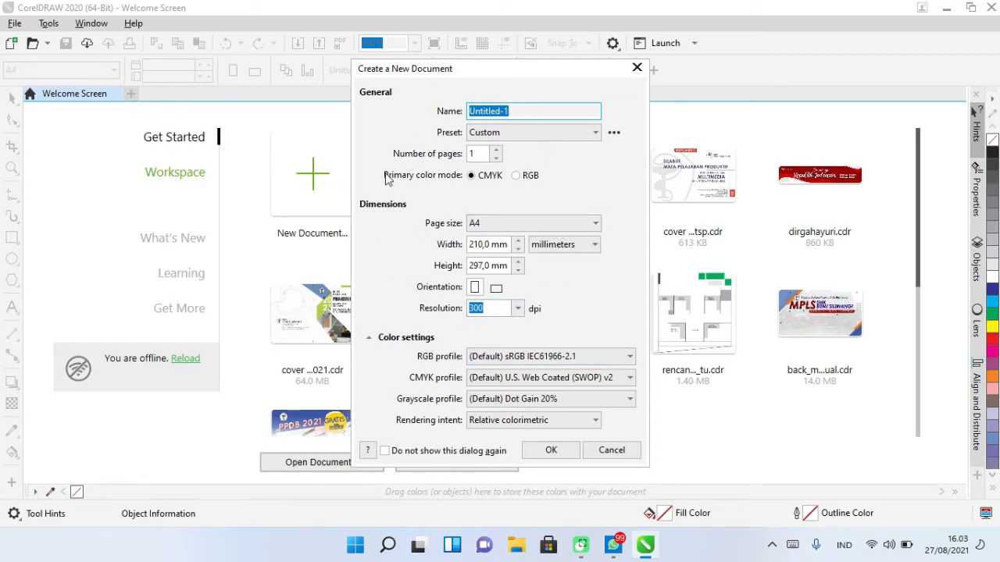
pyautogui.click(543, 223)
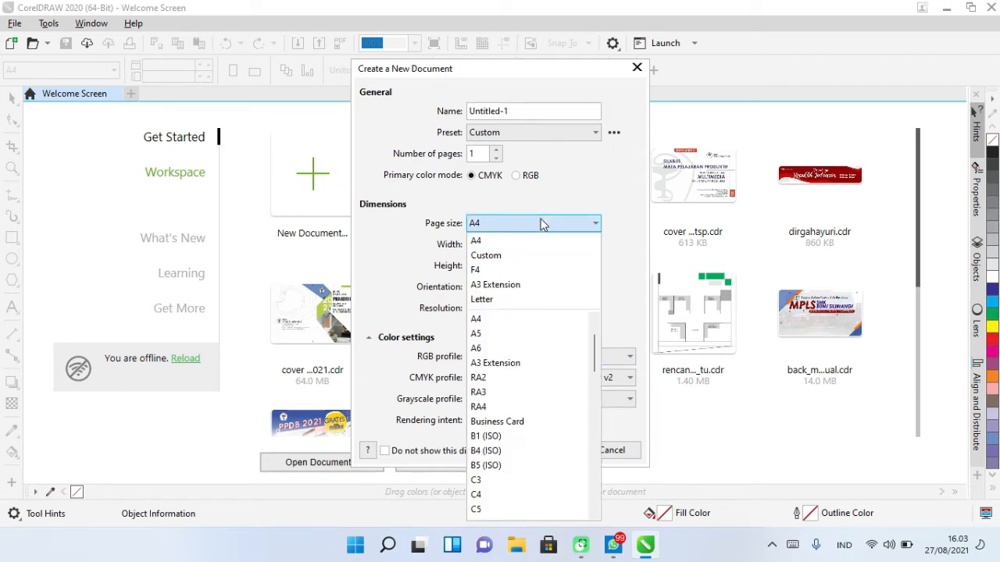
pyautogui.click(579, 183)
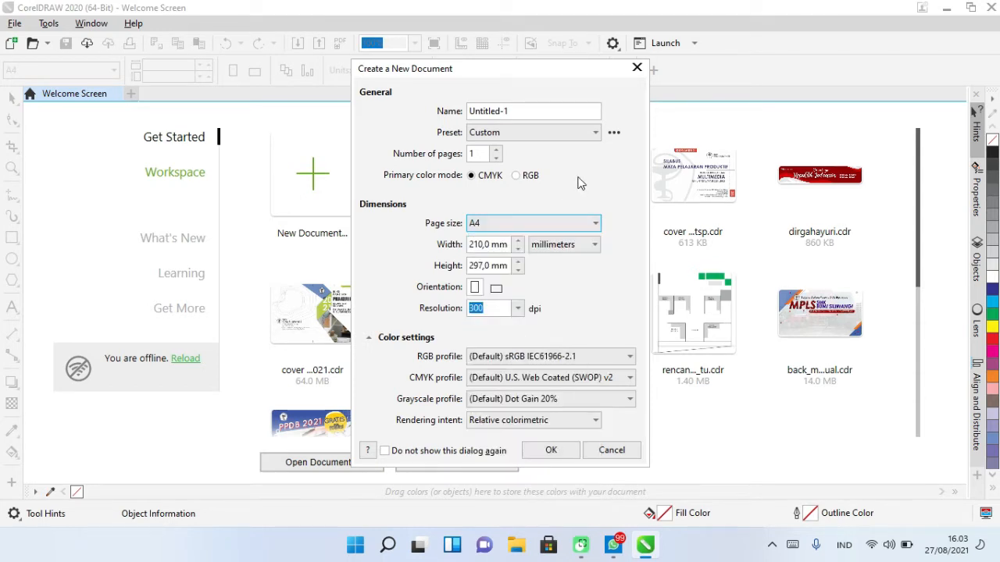
pyautogui.click(497, 291)
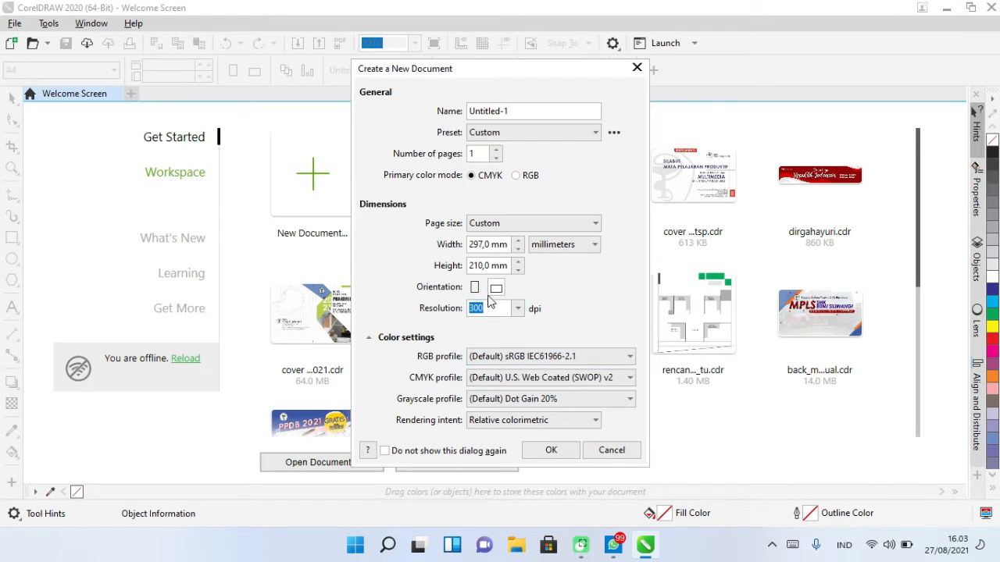
pyautogui.click(549, 451)
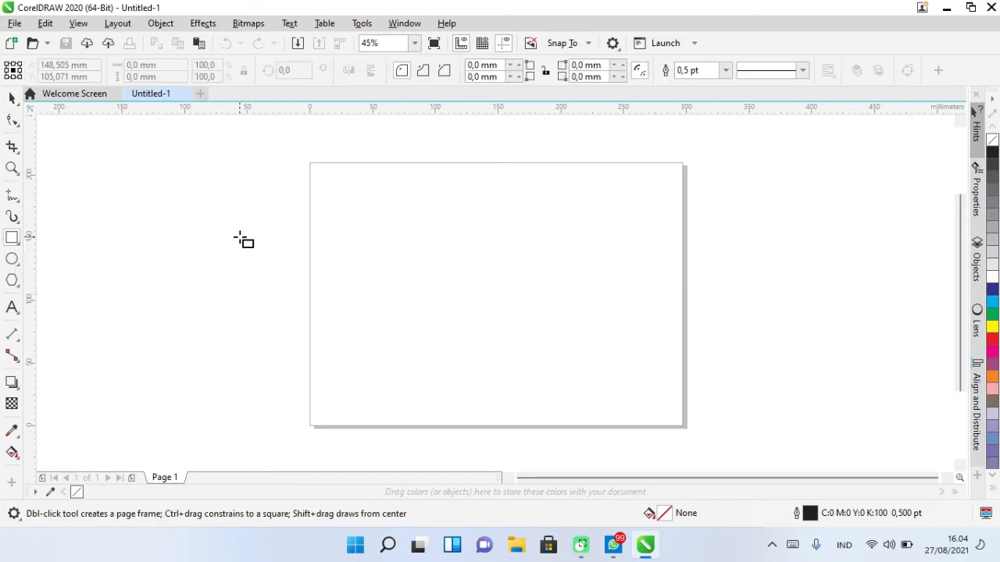
# - Draw a rectangle about 241 × 120 mm on the page and fill it yellow
pyautogui.click(17, 241)
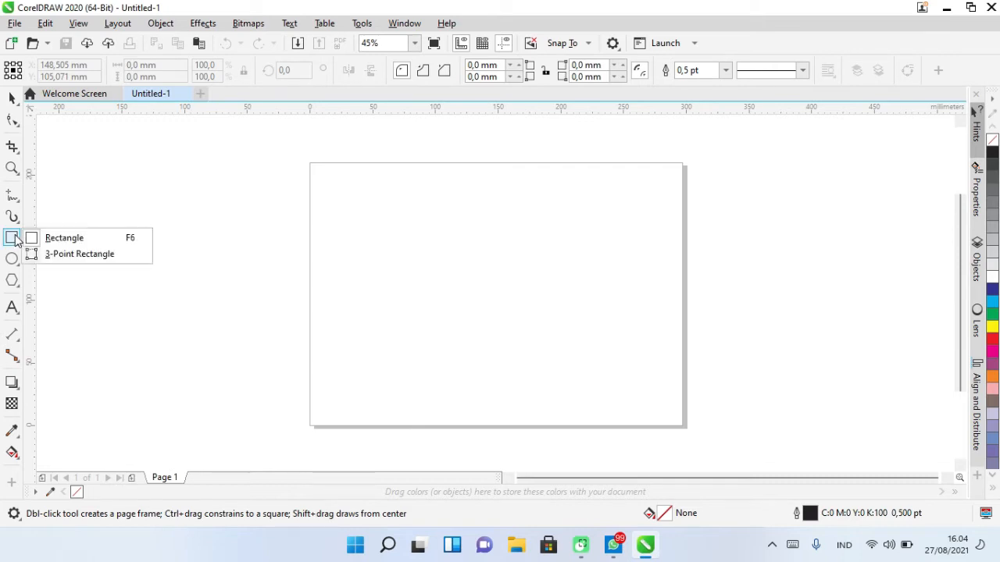
pyautogui.click(55, 239)
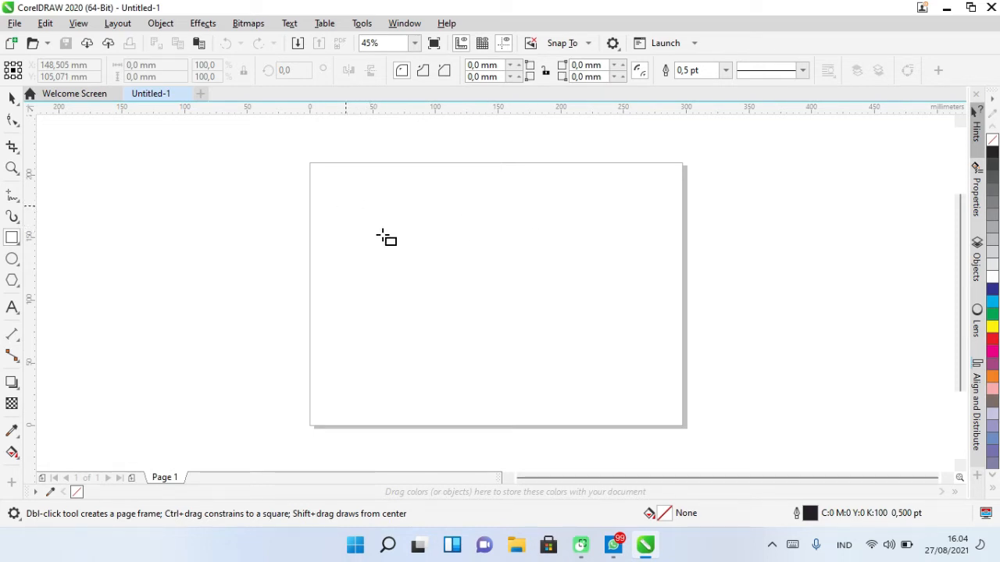
pyautogui.moveTo(345, 205); pyautogui.dragTo(648, 356)
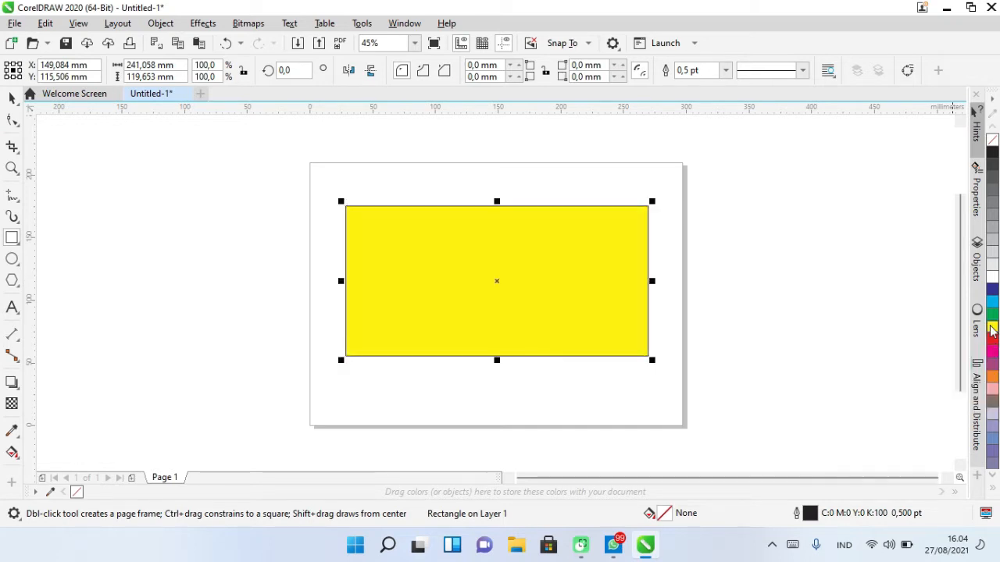
pyautogui.click(992, 328)
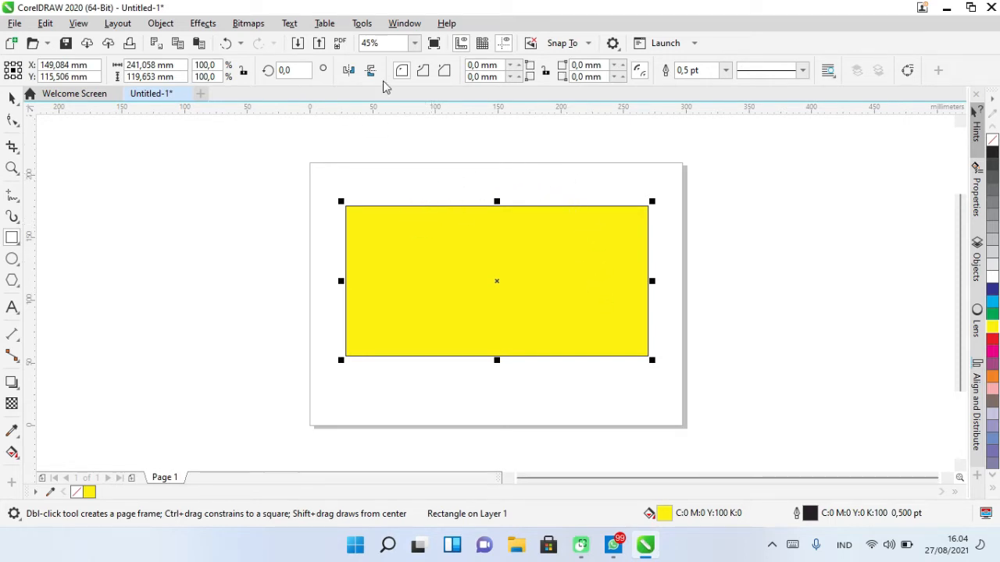
# - Draw a circle about 97 mm in diameter and center it on the rectangle
pyautogui.click(422, 70)
pyautogui.click(13, 261)
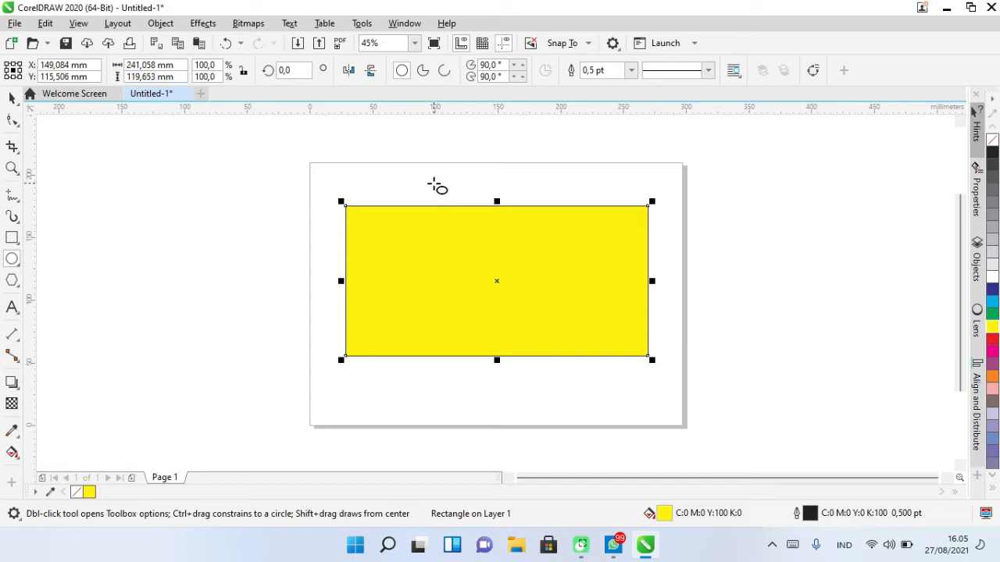
pyautogui.moveTo(434, 183); pyautogui.dragTo(556, 282)
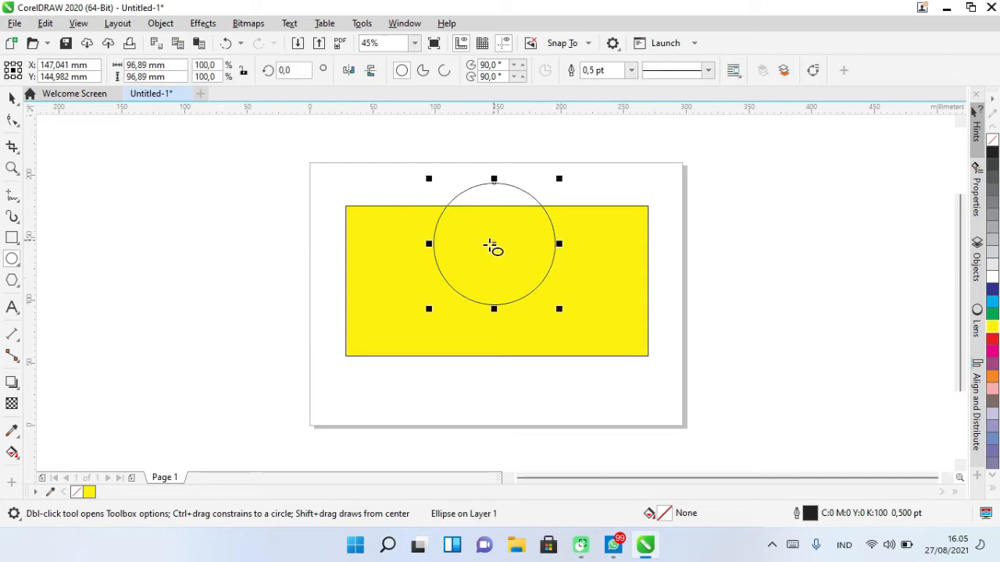
pyautogui.moveTo(495, 243); pyautogui.dragTo(496, 281)
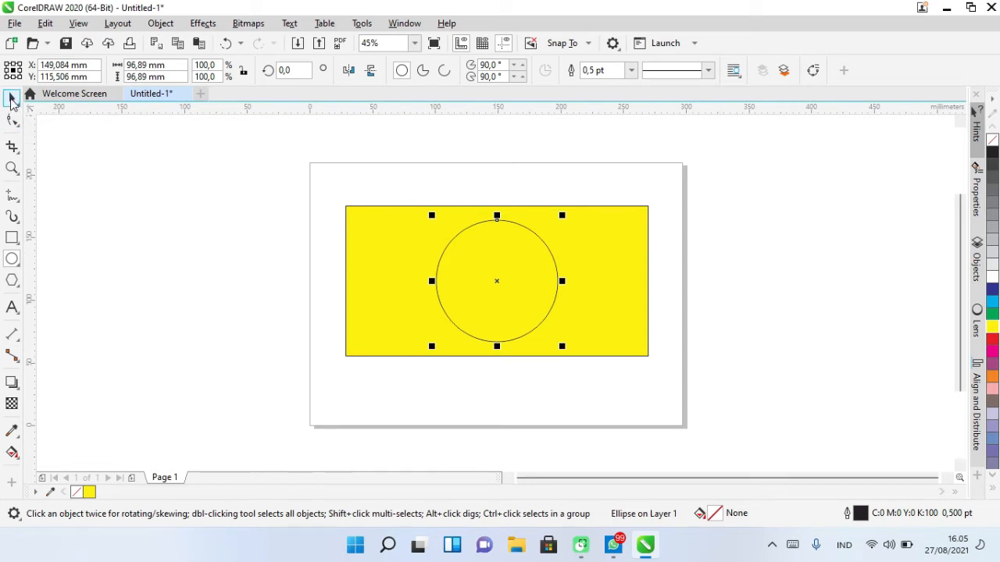
# - Move the circle up so its center sits on the rectangle's top edge
pyautogui.click(12, 99)
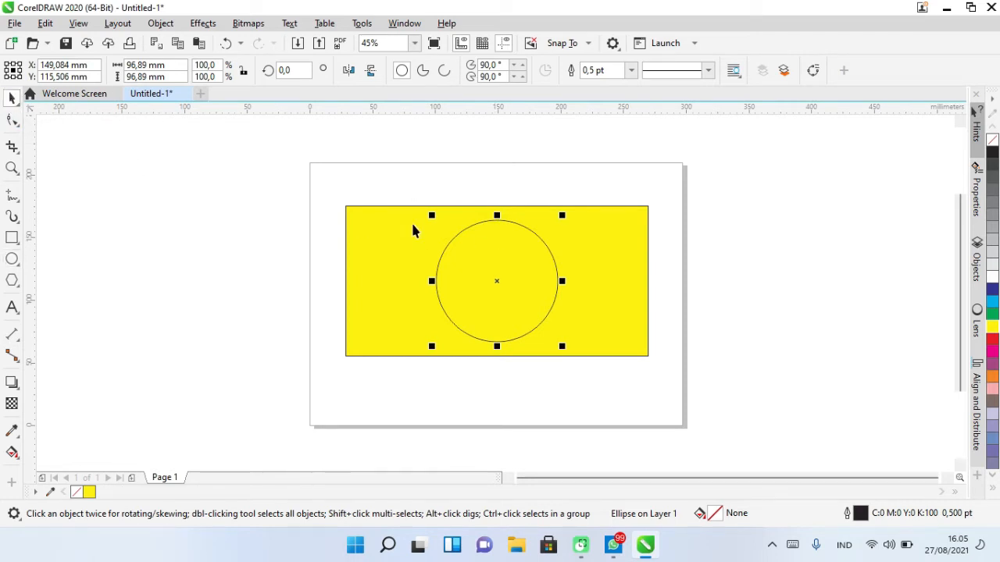
pyautogui.click(327, 180)
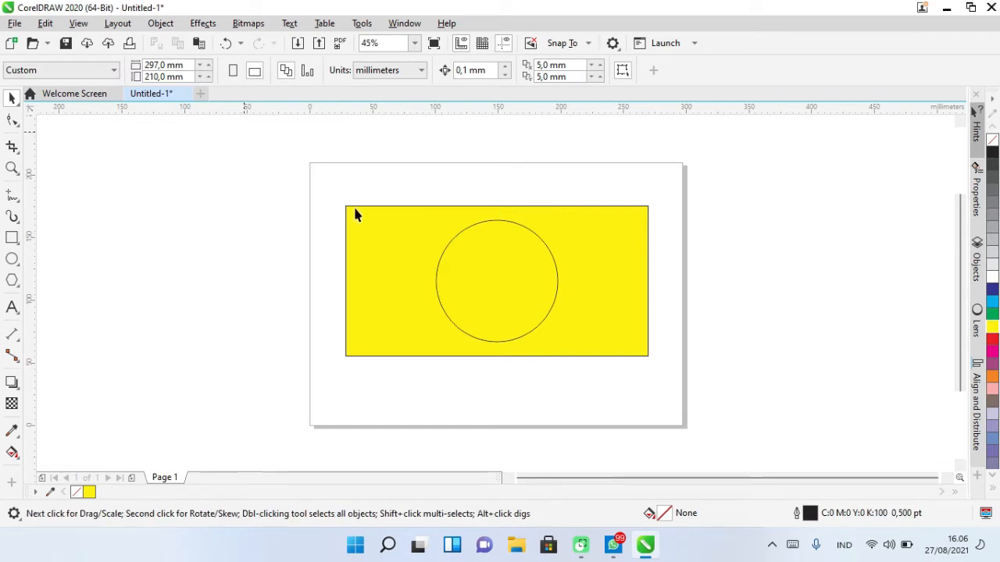
pyautogui.moveTo(744, 439); pyautogui.dragTo(752, 444)
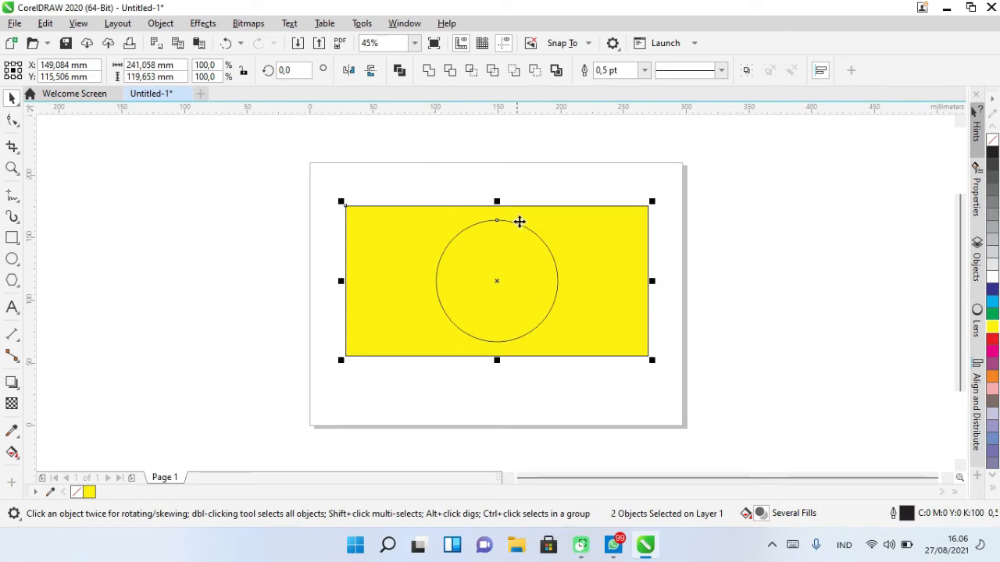
pyautogui.click(534, 198)
pyautogui.click(500, 281)
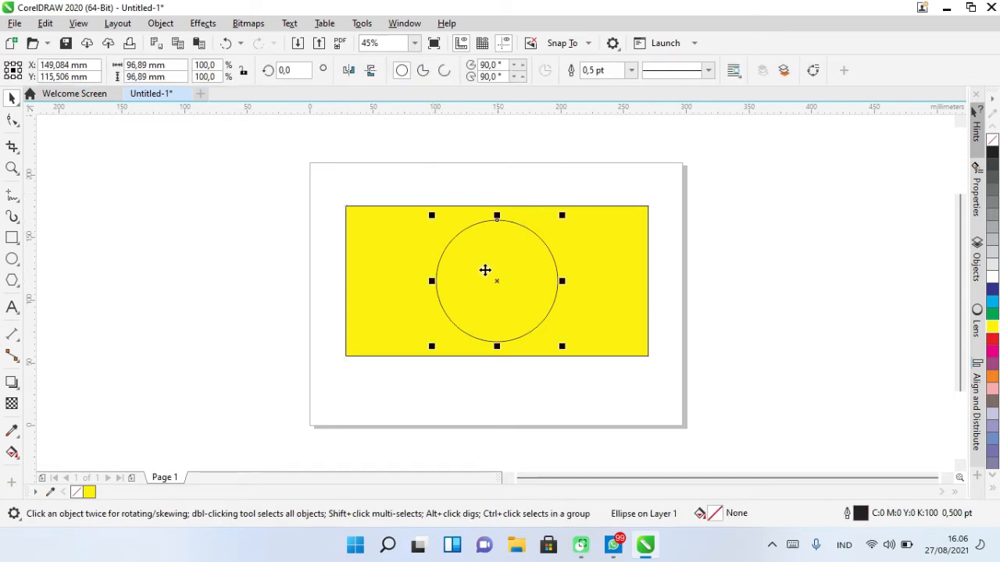
pyautogui.moveTo(498, 283); pyautogui.dragTo(491, 206)
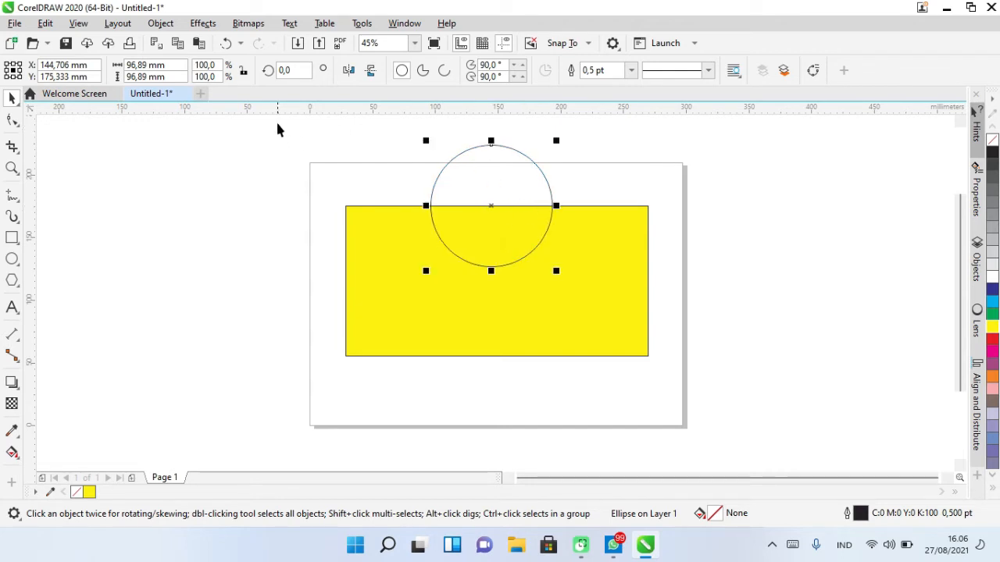
# - Select both shapes and weld them together, then undo the weld
pyautogui.moveTo(278, 129); pyautogui.dragTo(773, 387)
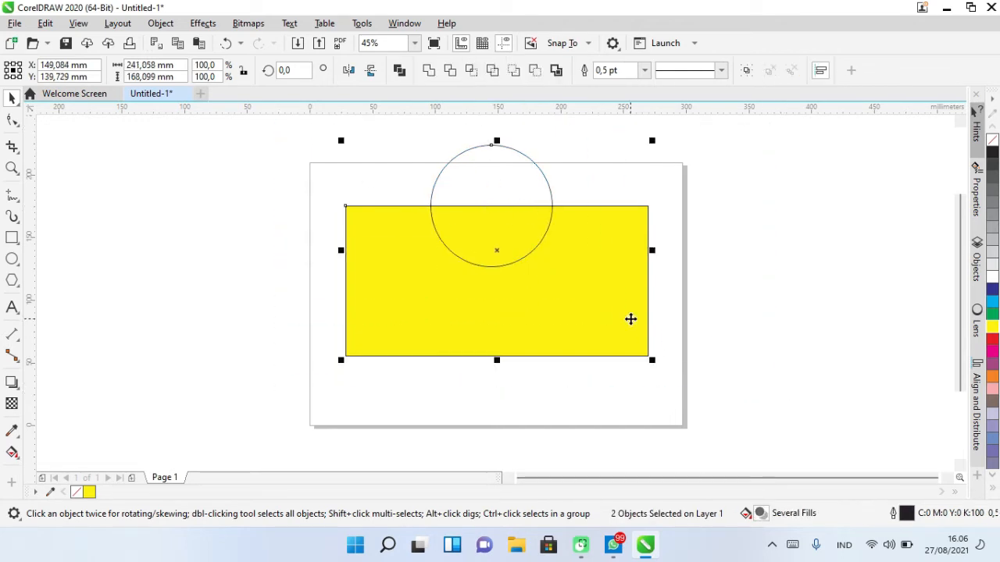
pyautogui.moveTo(284, 133); pyautogui.dragTo(851, 397)
pyautogui.click(428, 72)
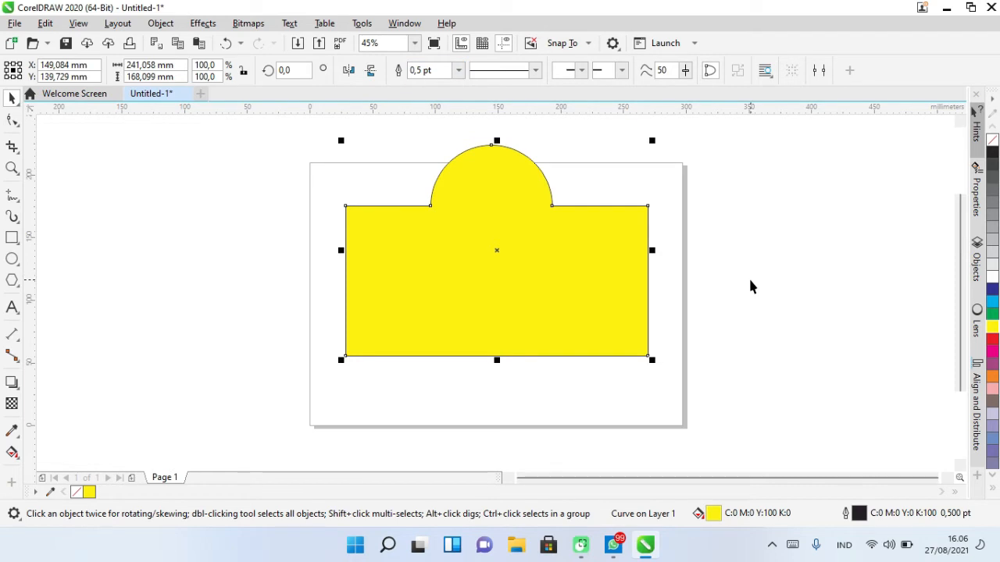
pyautogui.hotkey('ctrl', 'z')
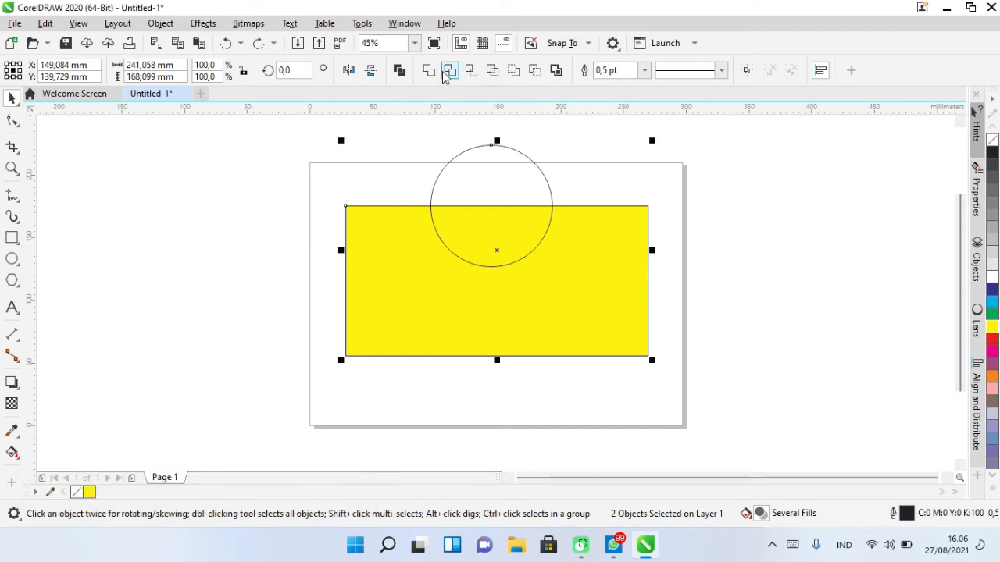
# - Move the circle back to the center of the rectangle and select both shapes
pyautogui.moveTo(271, 129); pyautogui.dragTo(779, 395)
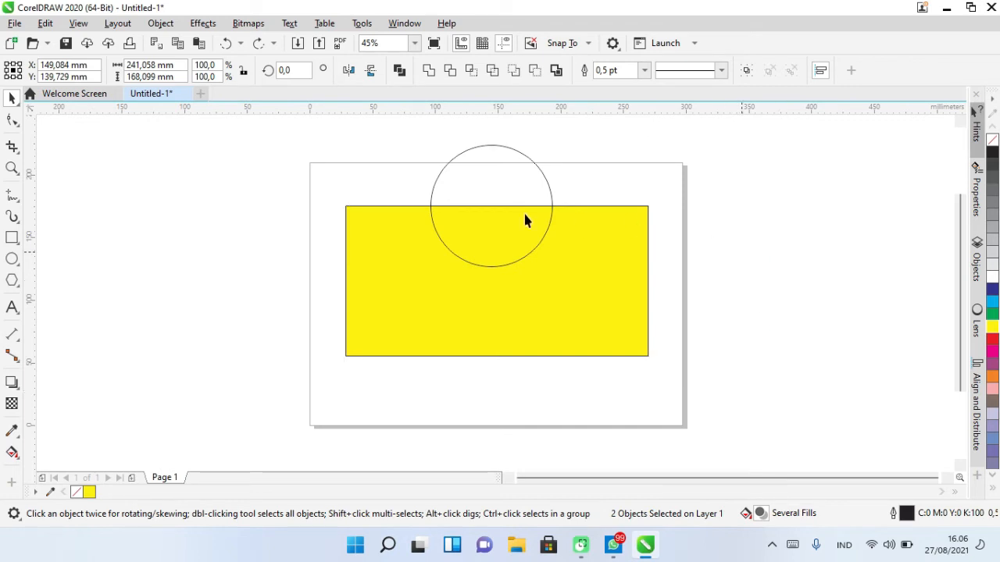
pyautogui.moveTo(525, 219); pyautogui.dragTo(497, 282)
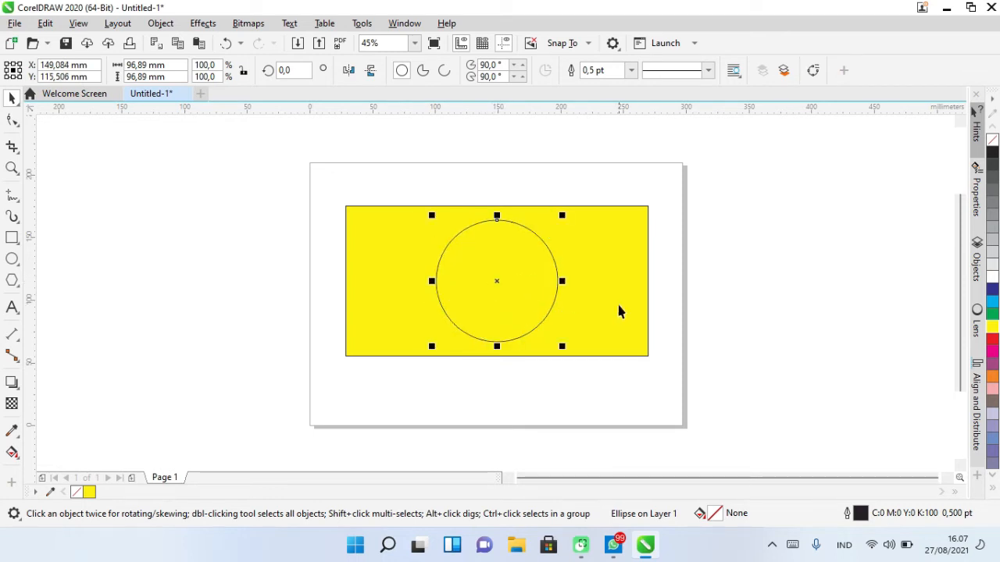
pyautogui.moveTo(266, 141); pyautogui.dragTo(506, 282)
pyautogui.moveTo(769, 385); pyautogui.dragTo(776, 384)
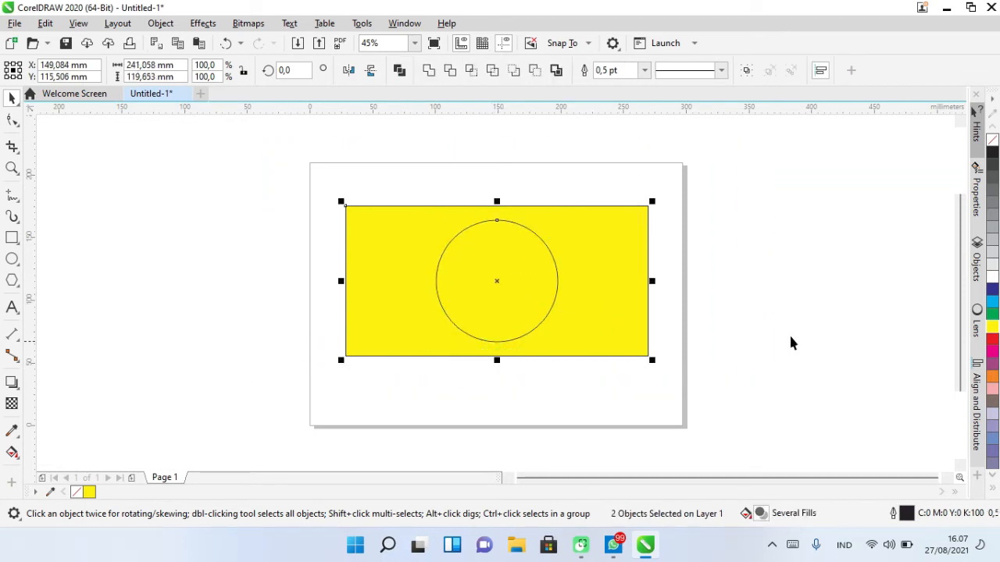
# - Trim the rectangle with the circle and move the circle aside to reveal the hole
pyautogui.click(450, 72)
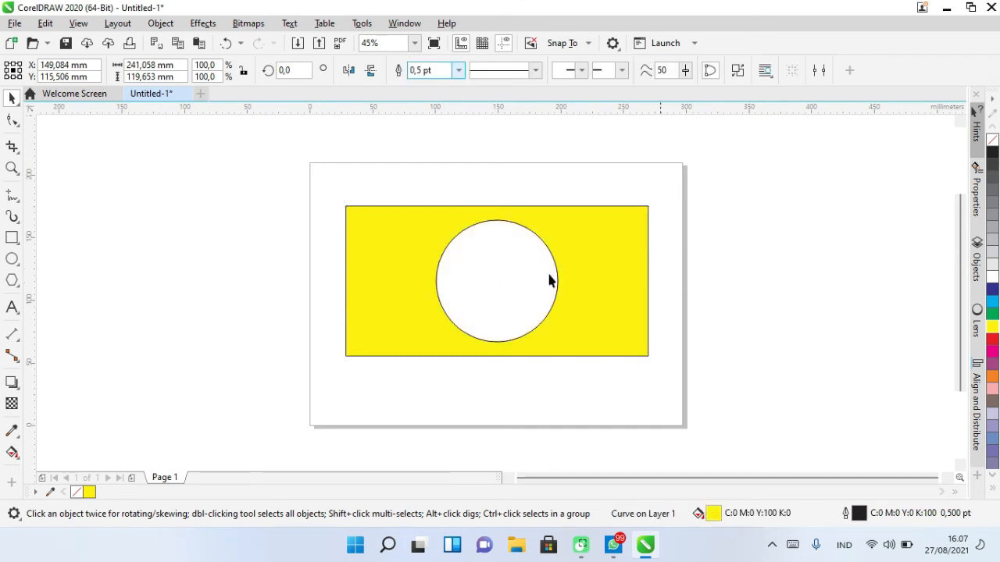
pyautogui.click(508, 275)
pyautogui.moveTo(495, 263); pyautogui.dragTo(767, 257)
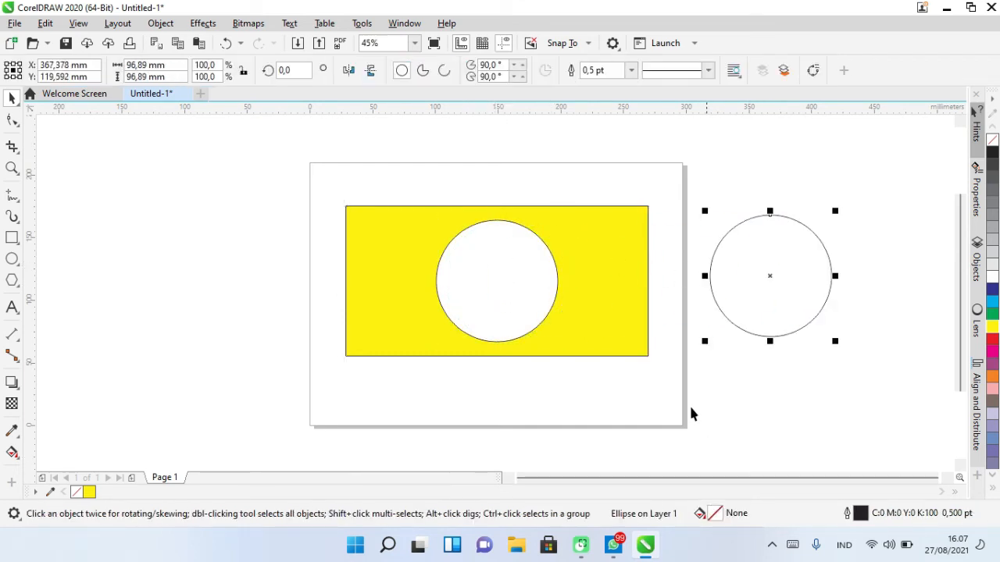
pyautogui.click(517, 255)
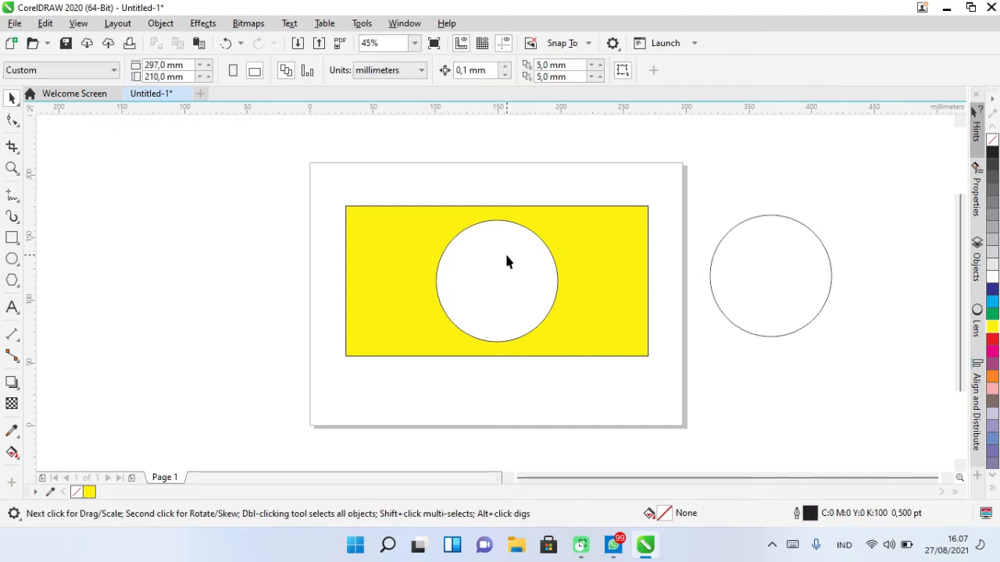
pyautogui.moveTo(542, 243)
pyautogui.mouseDown()
pyautogui.moveTo(744, 261)
pyautogui.moveTo(525, 248)
pyautogui.mouseUp()
# - Undo the circle move and the trim
pyautogui.hotkey('ctrl', 'z')
pyautogui.hotkey('ctrl', 'z')
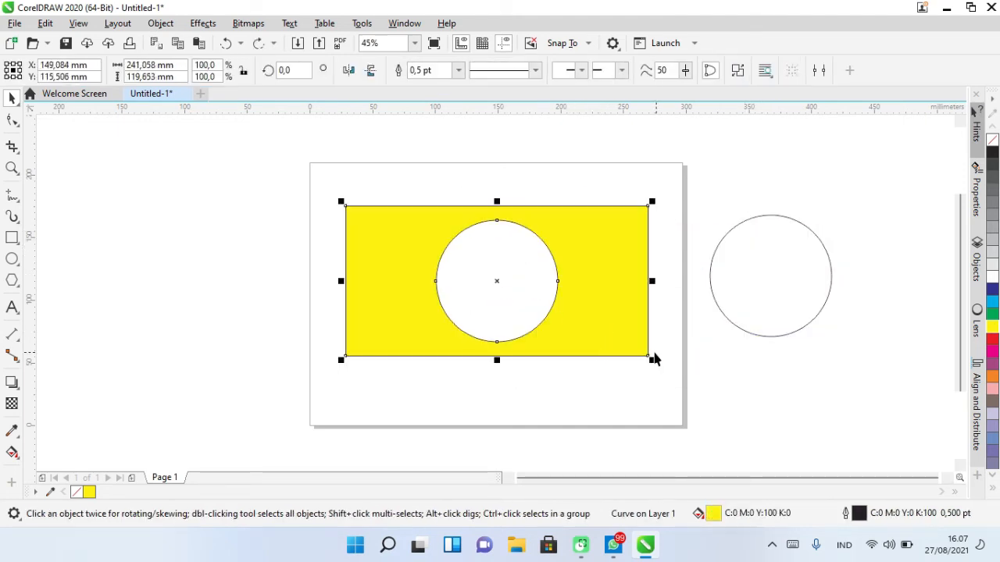
pyautogui.hotkey('ctrl', 'z')
pyautogui.hotkey('ctrl', 'z')
pyautogui.click(744, 289)
pyautogui.moveTo(496, 283); pyautogui.dragTo(599, 291)
pyautogui.hotkey('ctrl', 'z')
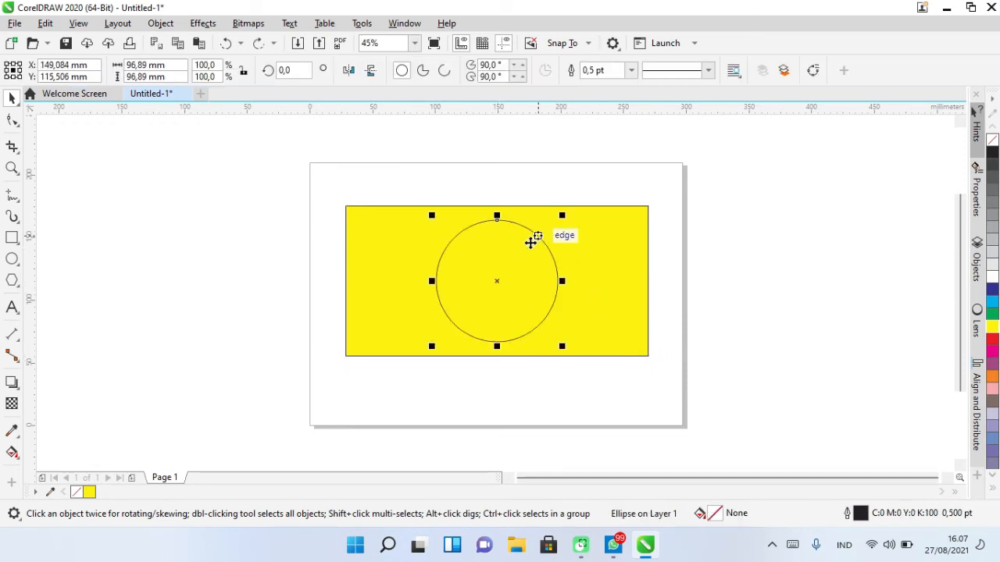
# - Intersect the circle with the rectangle, then drag the yellow intersection shape and the circle off to either side
pyautogui.moveTo(340, 186); pyautogui.dragTo(703, 389)
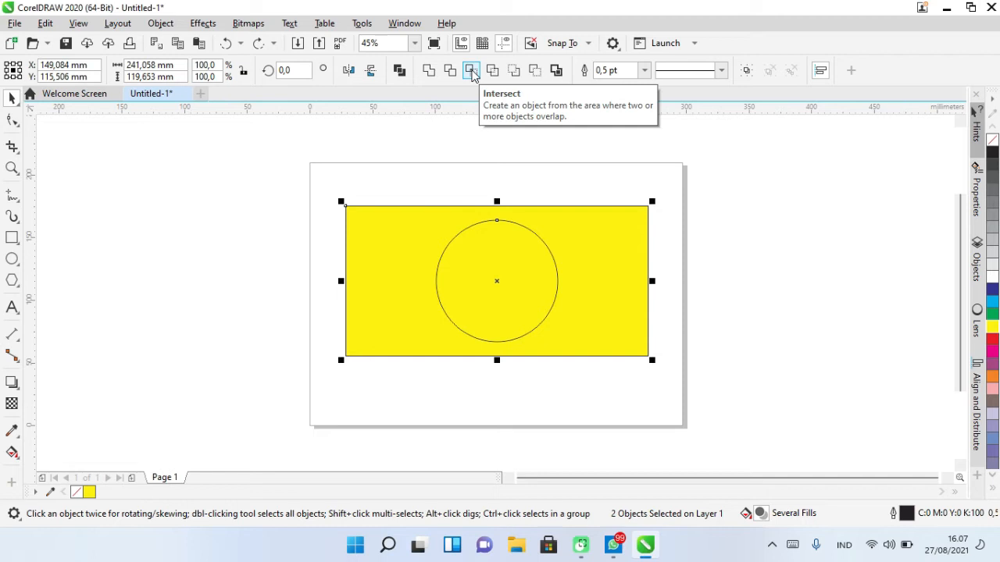
pyautogui.click(472, 73)
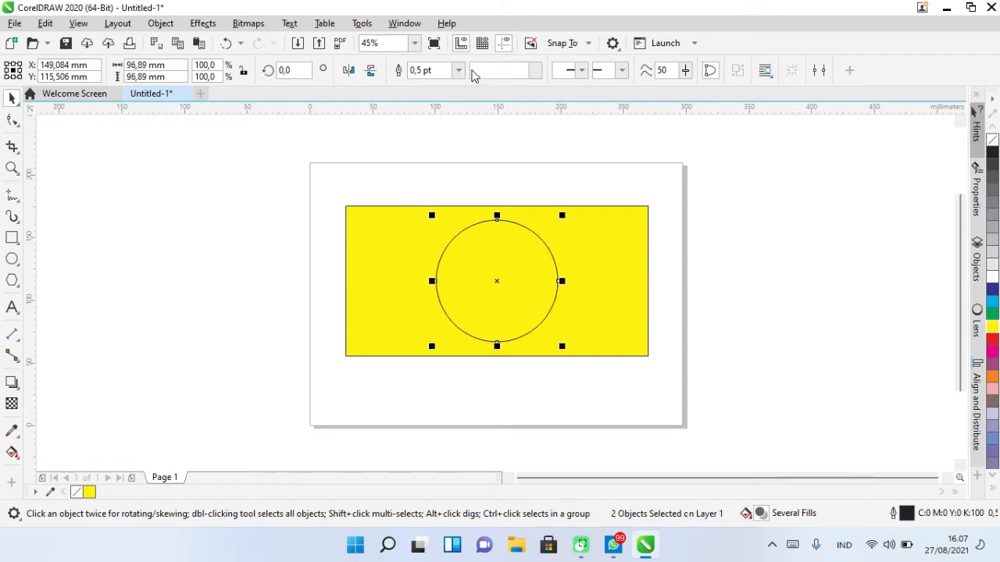
pyautogui.click(742, 201)
pyautogui.moveTo(551, 290); pyautogui.dragTo(732, 288)
pyautogui.moveTo(466, 320); pyautogui.dragTo(272, 272)
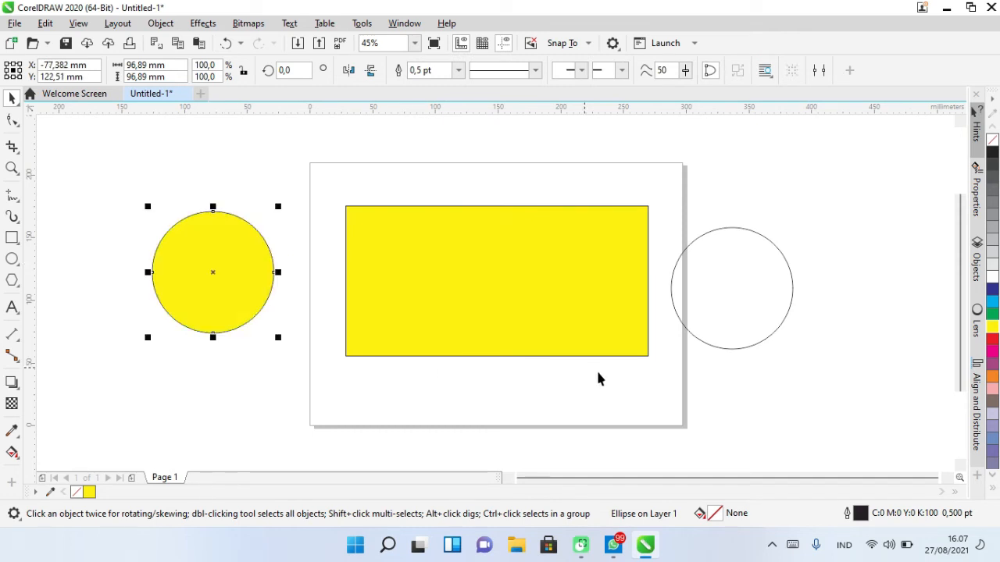
# - Undo the intersection and the shape moves so the circle sits centred on the rectangle again
pyautogui.click(474, 273)
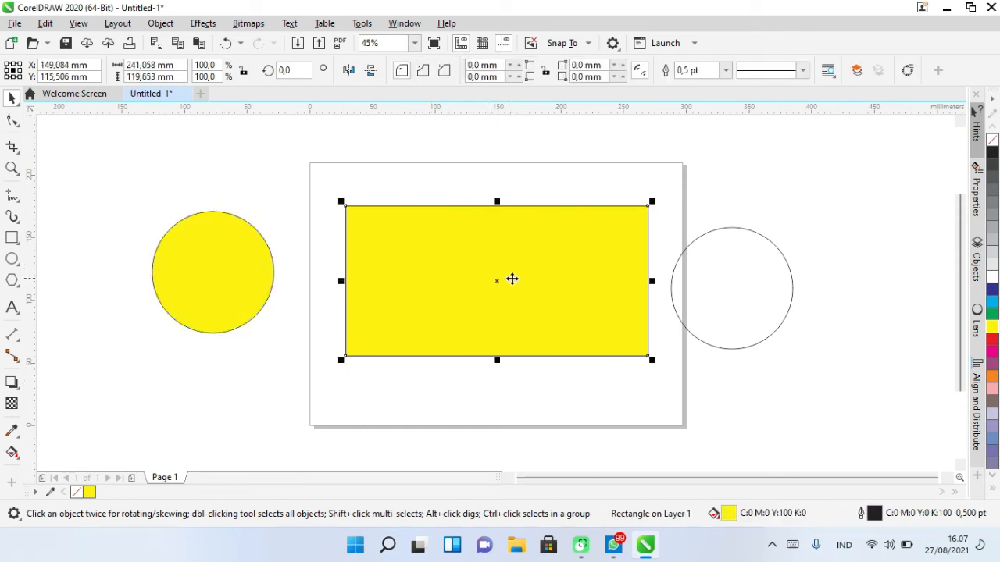
pyautogui.hotkey('ctrl', 'z')
pyautogui.hotkey('ctrl', 'z')
pyautogui.hotkey('ctrl', 'z')
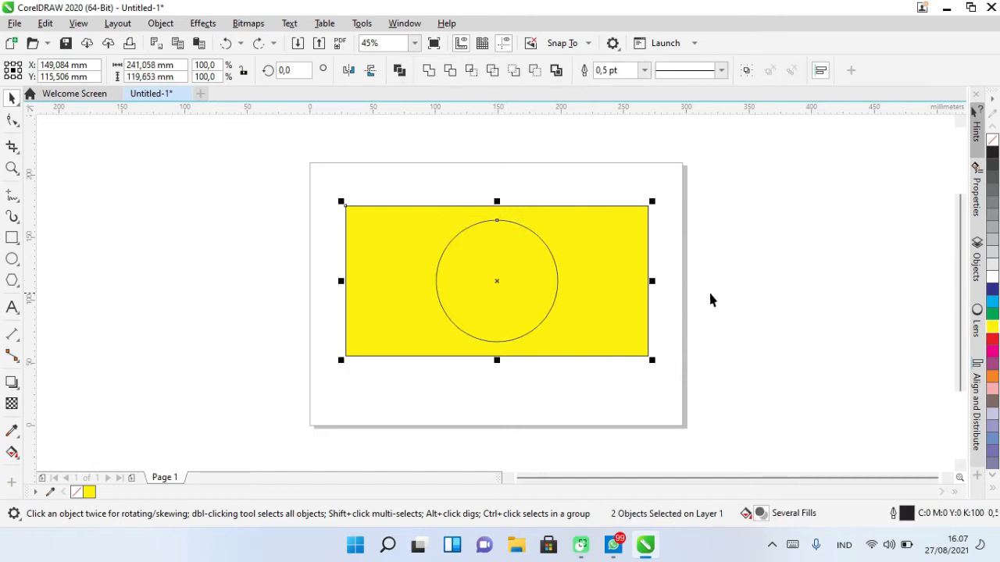
# - Select both shapes, apply Simplify, and move the shapes apart to reveal the circular hole
pyautogui.moveTo(284, 141); pyautogui.dragTo(754, 367)
pyautogui.moveTo(276, 148); pyautogui.dragTo(676, 392)
pyautogui.click(492, 72)
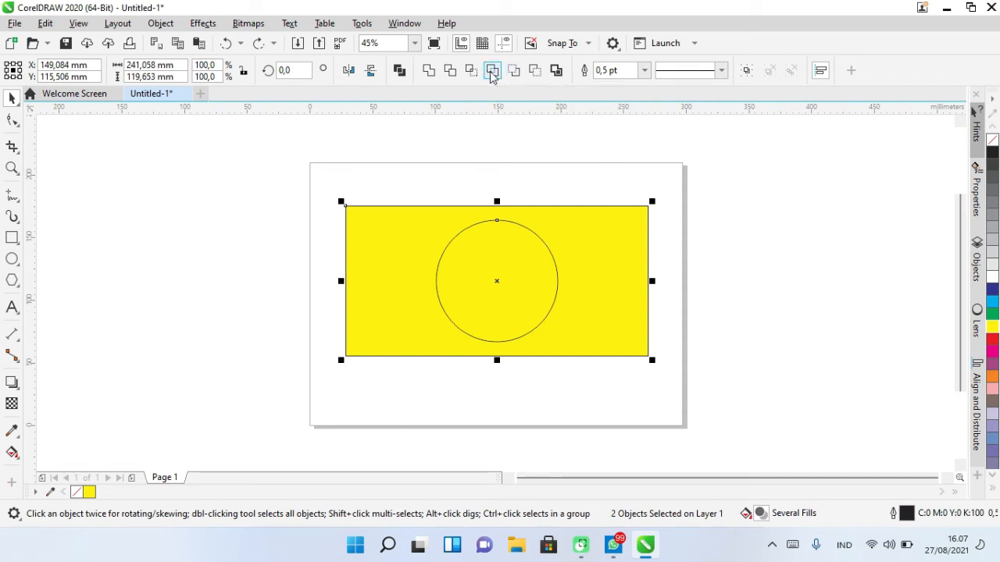
pyautogui.click(689, 267)
pyautogui.click(504, 283)
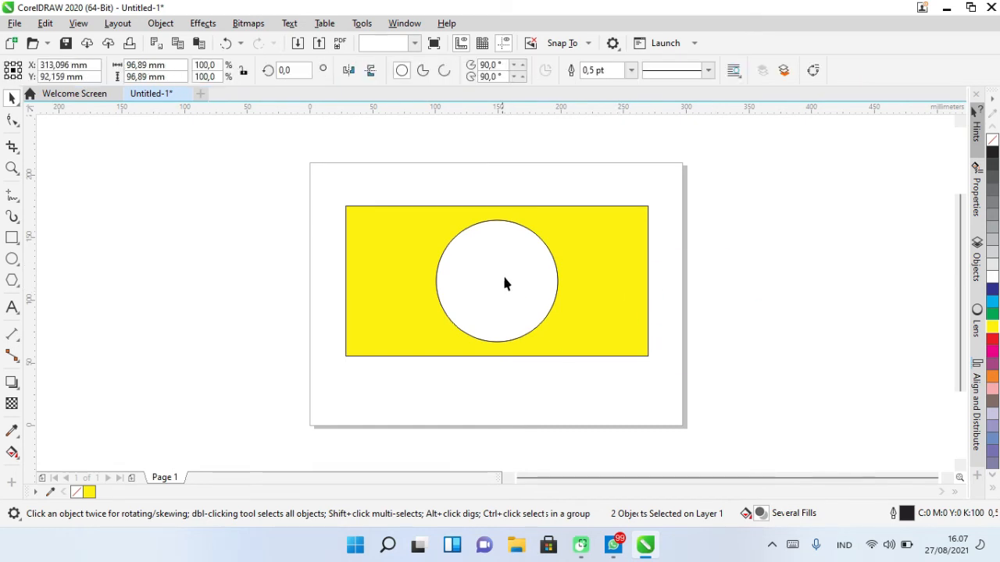
pyautogui.click(404, 248)
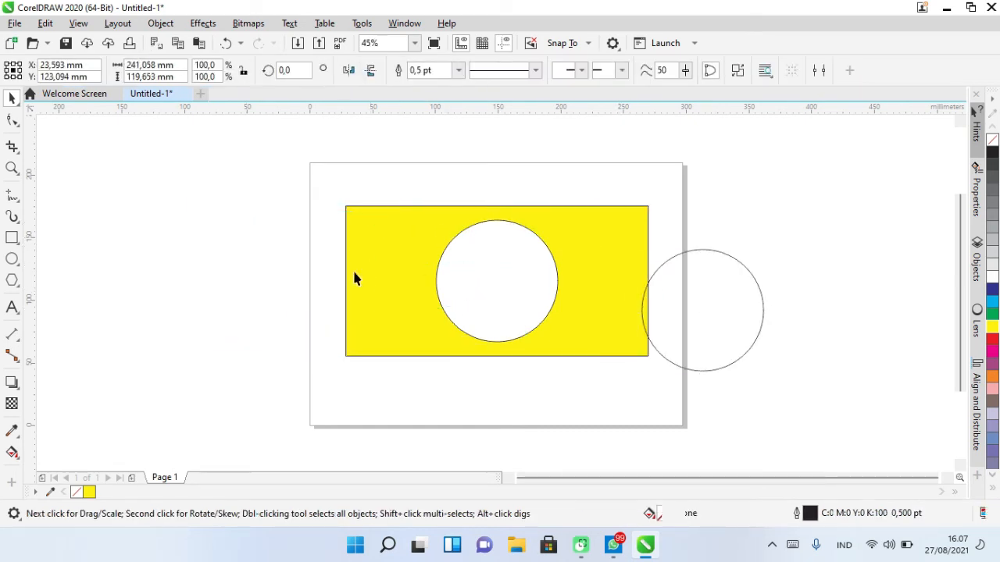
pyautogui.moveTo(578, 252); pyautogui.dragTo(351, 191)
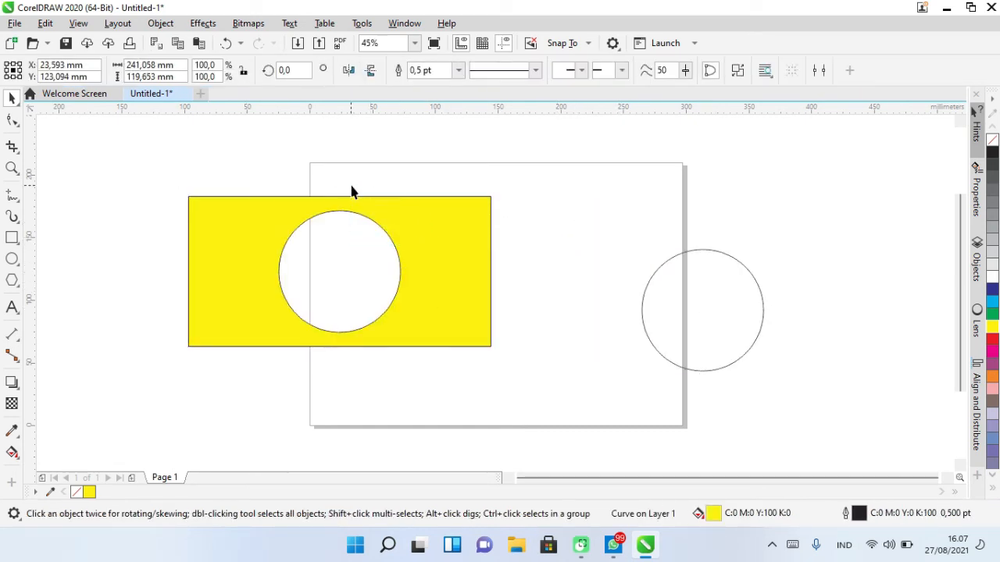
# - Undo the shape moves and the Simplify operation
pyautogui.click(559, 205)
pyautogui.click(473, 253)
pyautogui.hotkey('ctrl', 'z')
pyautogui.hotkey('ctrl', 'z')
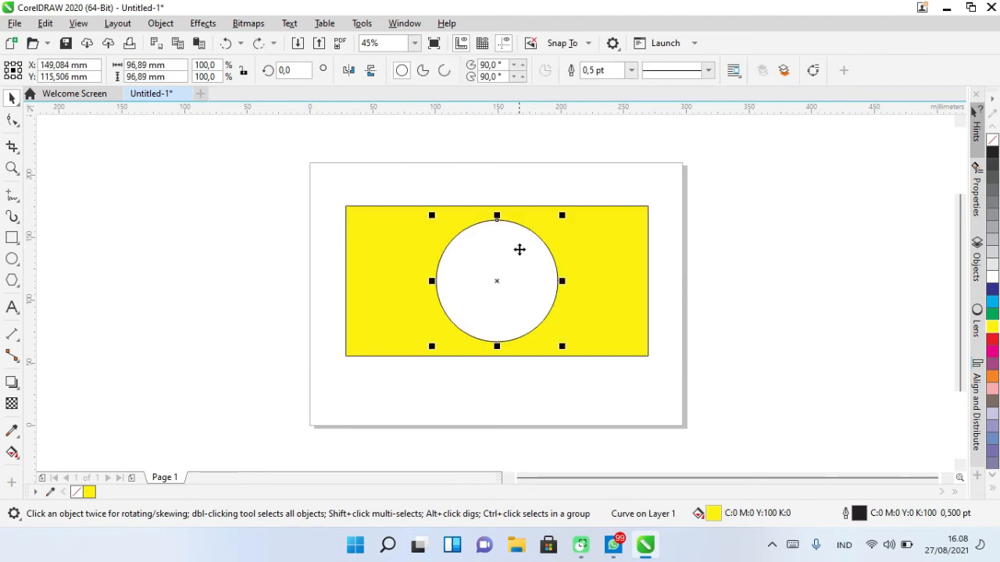
pyautogui.hotkey('ctrl', 'z')
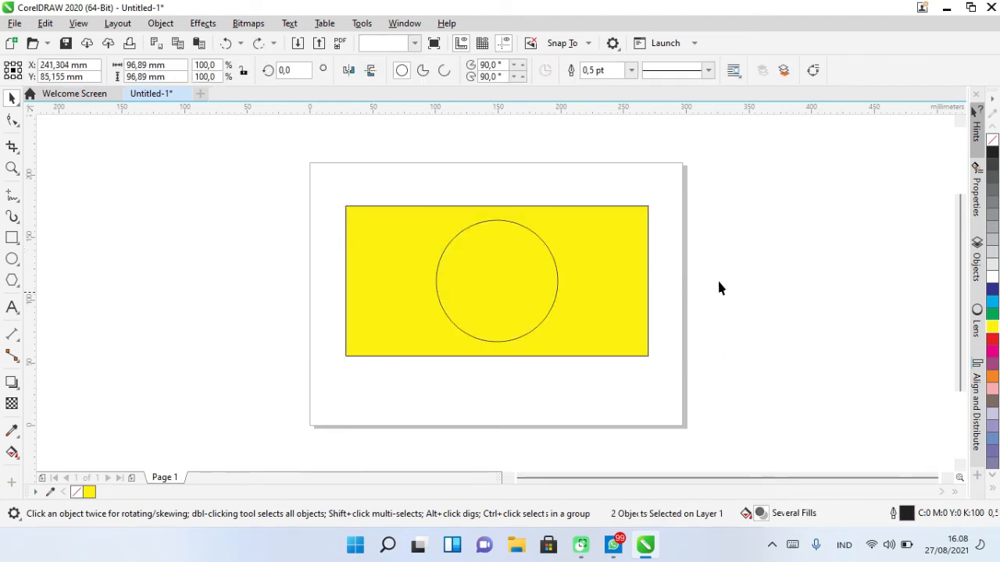
pyautogui.hotkey('ctrl', 'z')
pyautogui.hotkey('ctrl', 'z')
# - Select both shapes and try Front minus back, dismissing the message
pyautogui.moveTo(321, 174); pyautogui.dragTo(629, 358)
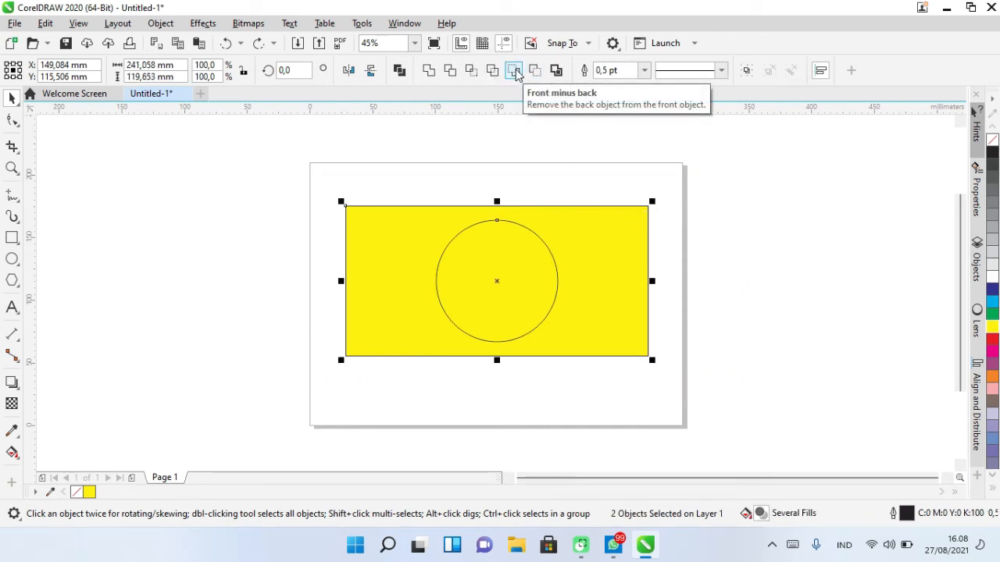
pyautogui.click(514, 72)
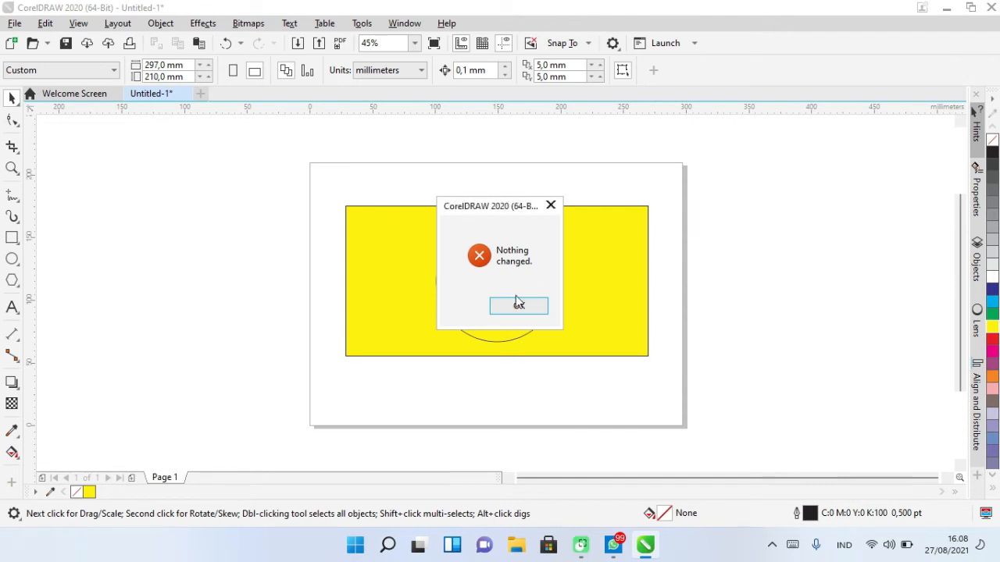
pyautogui.click(517, 304)
# - Move the circle over the rectangle's top-left corner and apply Front minus back to both shapes
pyautogui.click(508, 301)
pyautogui.moveTo(495, 252); pyautogui.dragTo(389, 195)
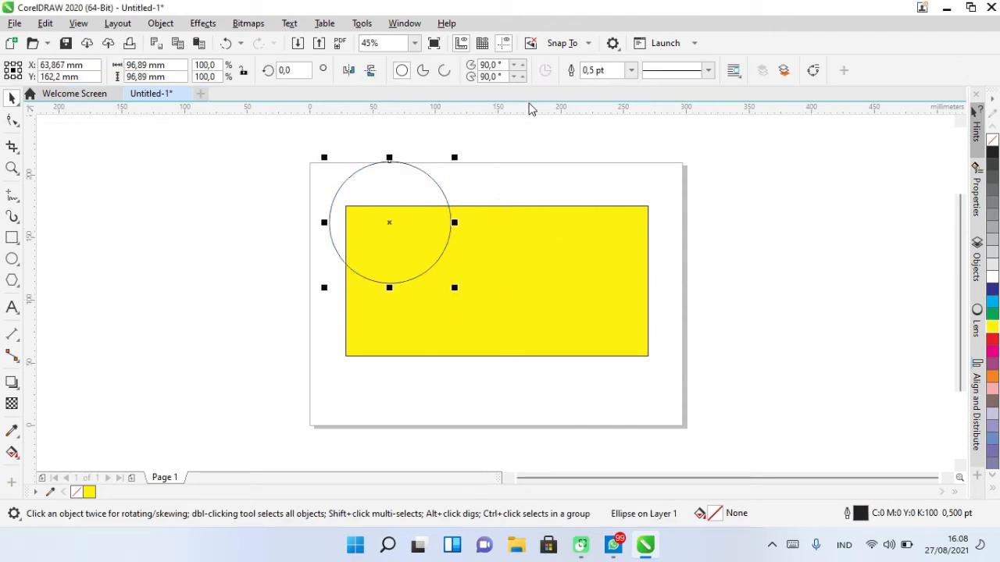
pyautogui.moveTo(277, 143); pyautogui.dragTo(706, 371)
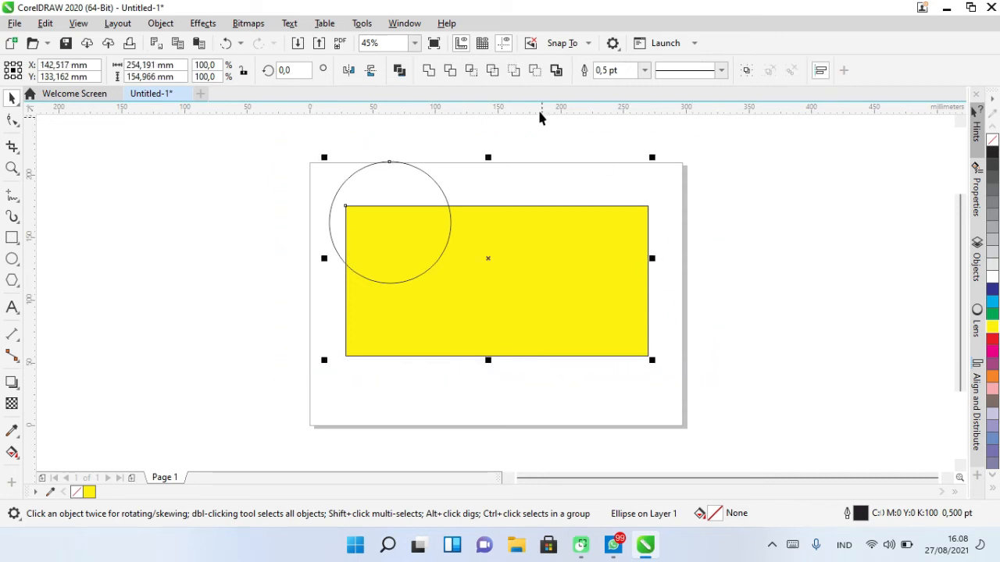
pyautogui.click(512, 71)
pyautogui.click(581, 287)
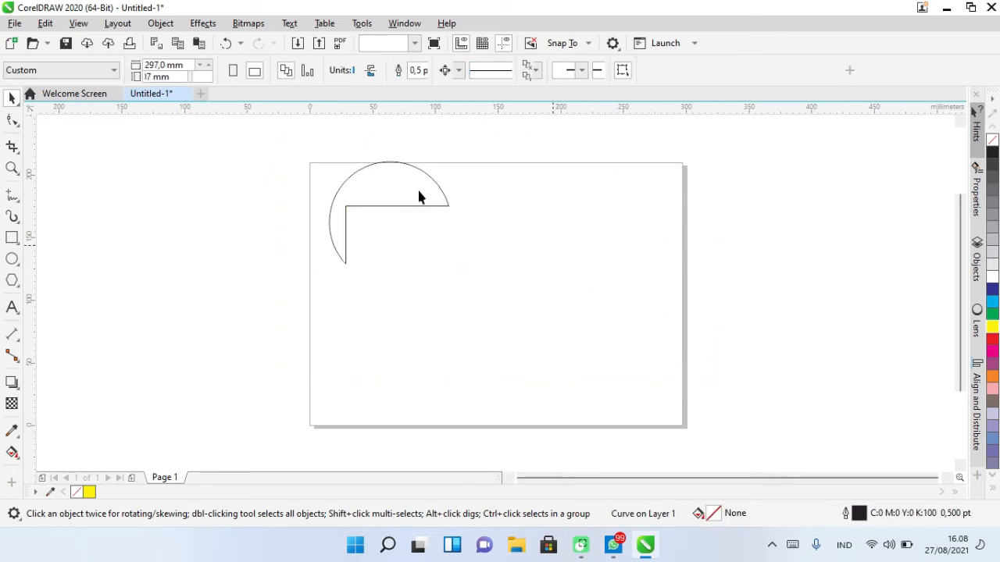
# - Fill the resulting corner shape with grey
pyautogui.moveTo(270, 144); pyautogui.dragTo(687, 367)
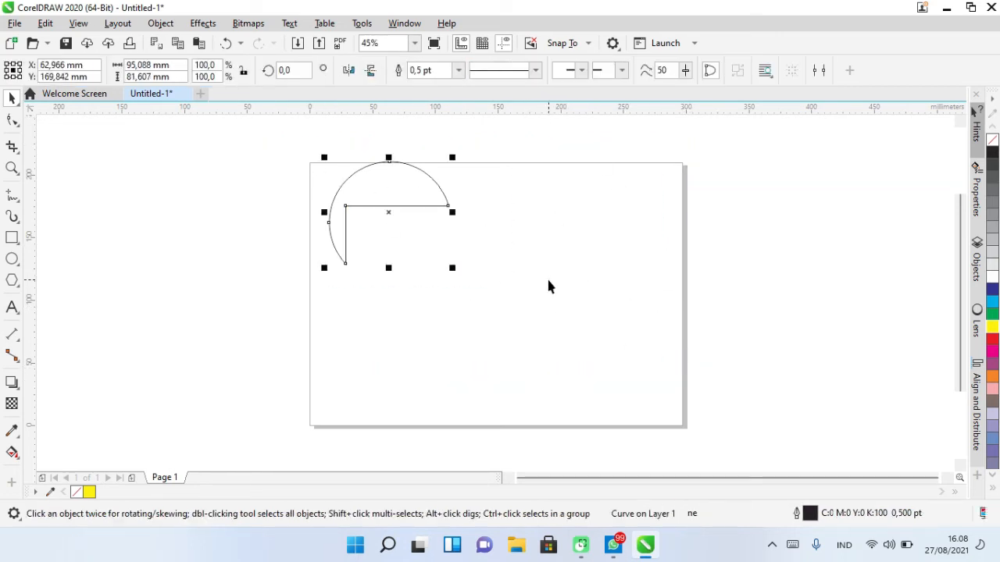
pyautogui.click(992, 238)
pyautogui.click(528, 226)
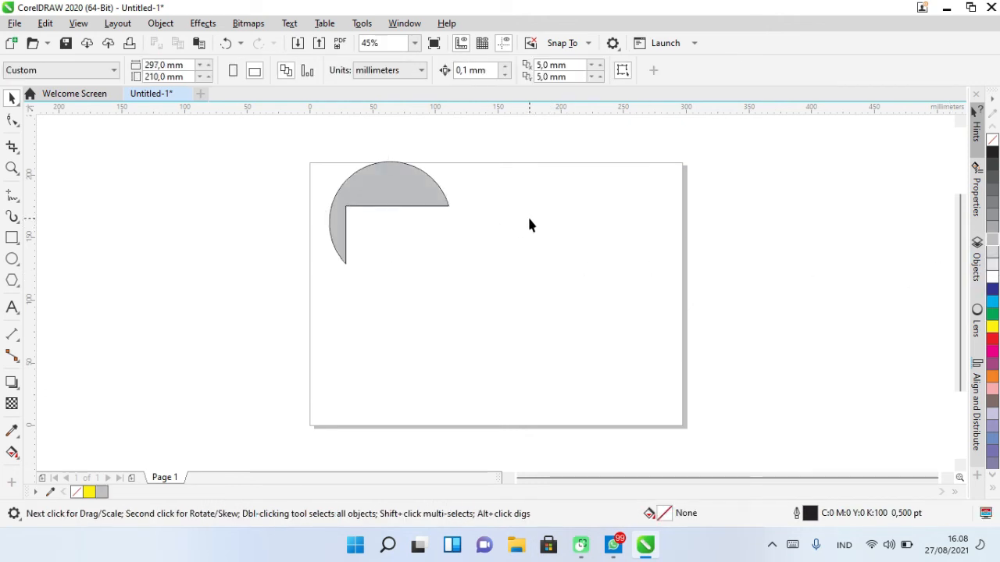
# - Undo the grey fill and Front minus back, and move the circle back to the rectangle's centre
pyautogui.hotkey('ctrl', 'z')
pyautogui.hotkey('ctrl', 'z')
pyautogui.click(692, 257)
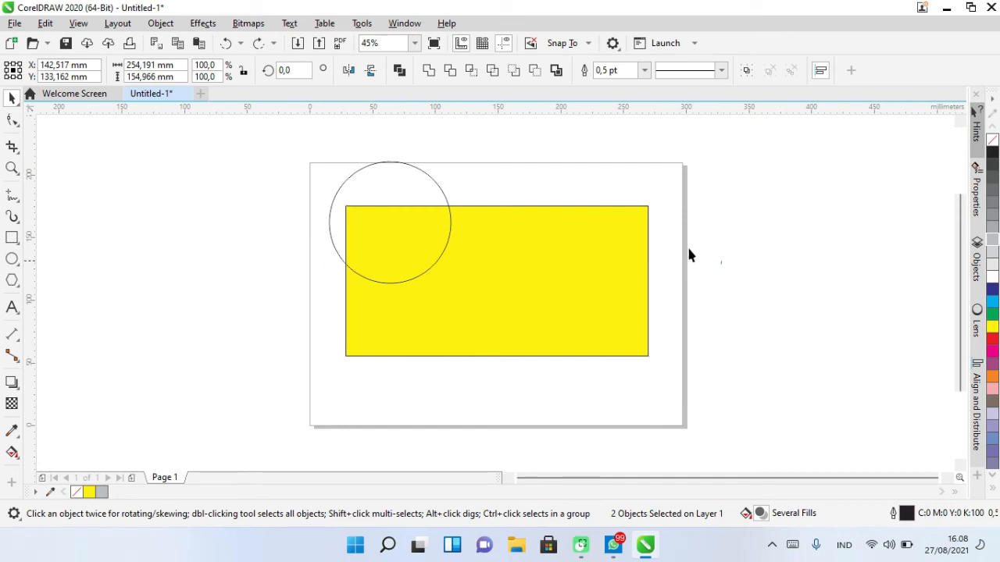
pyautogui.moveTo(450, 228); pyautogui.dragTo(497, 281)
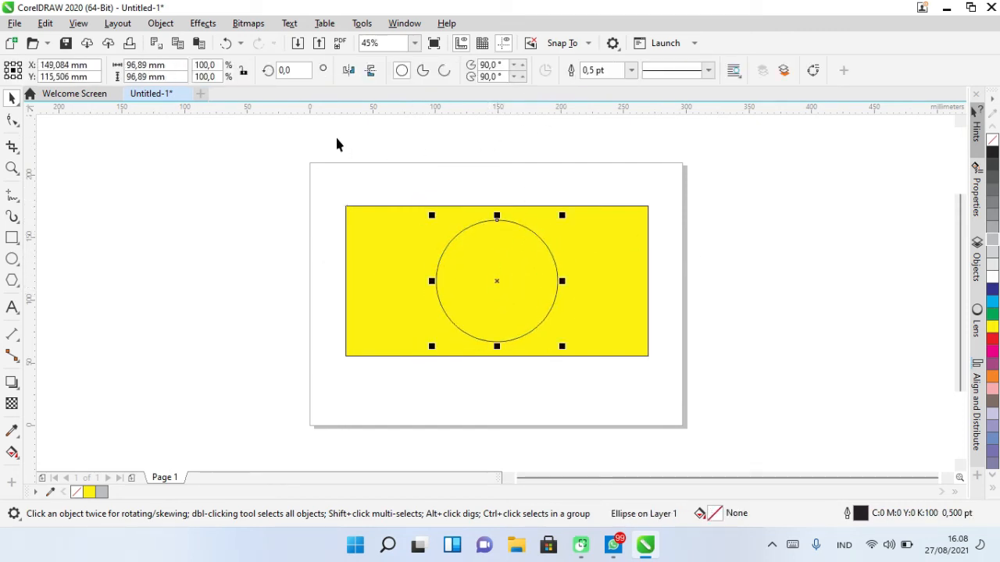
# - Select both shapes and apply Back minus front to cut the circle out of the rectangle
pyautogui.moveTo(338, 145); pyautogui.dragTo(740, 361)
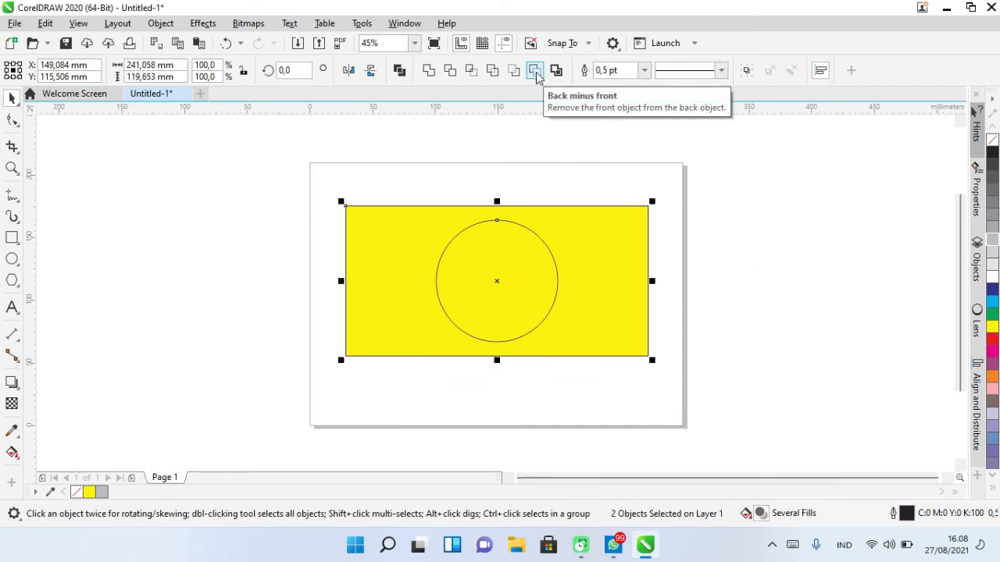
pyautogui.click(535, 71)
pyautogui.press('Escape')
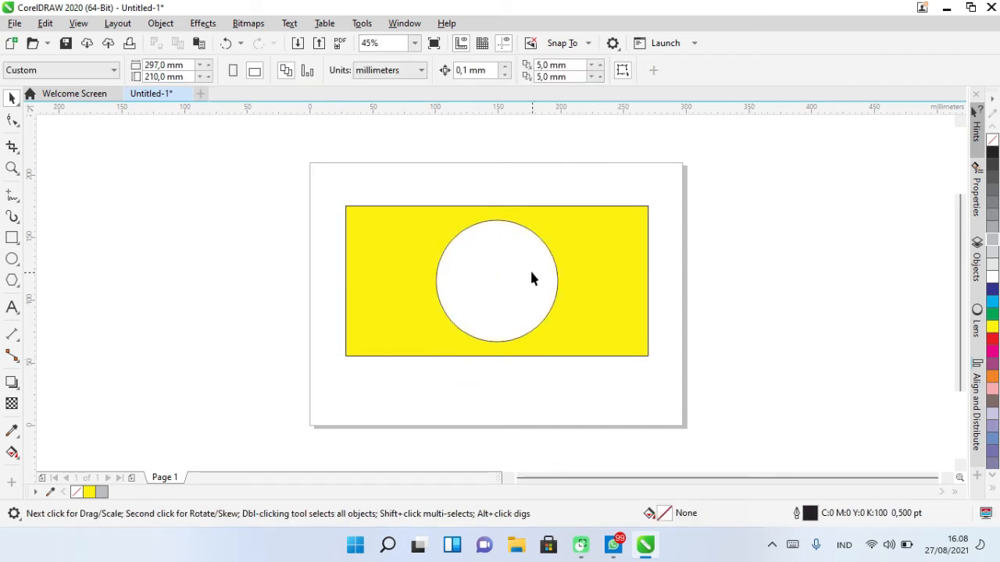
# - Drag the cut rectangle to new positions on the page
pyautogui.moveTo(547, 239); pyautogui.dragTo(752, 258)
pyautogui.hotkey('ctrl', 'z')
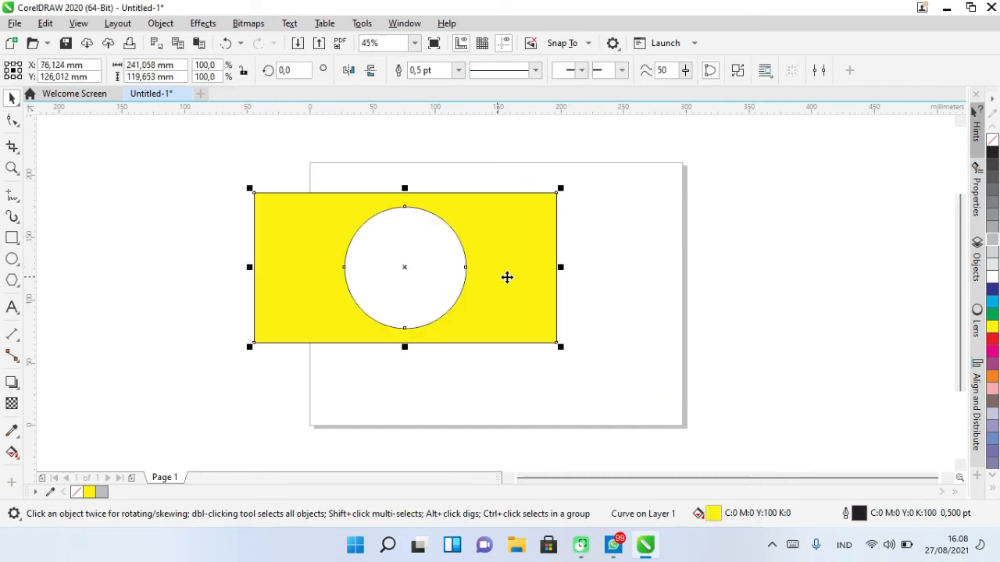
pyautogui.moveTo(464, 236); pyautogui.dragTo(582, 258)
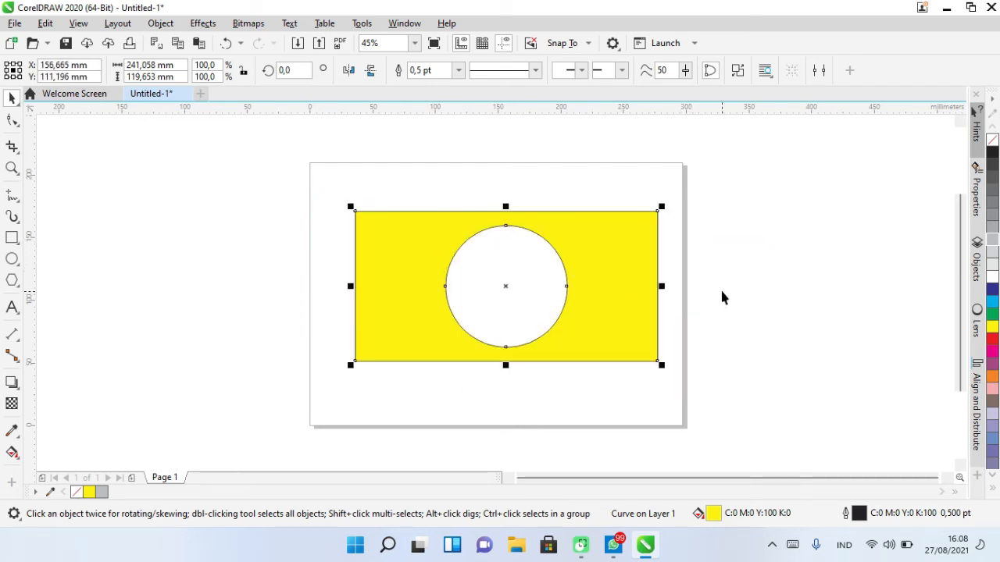
# - Undo the moves and the Back minus front operation
pyautogui.hotkey('ctrl', 'z')
pyautogui.hotkey('ctrl', 'z')
pyautogui.hotkey('ctrl', 'z')
pyautogui.hotkey('ctrl', 'z')
pyautogui.hotkey('ctrl', 'z')
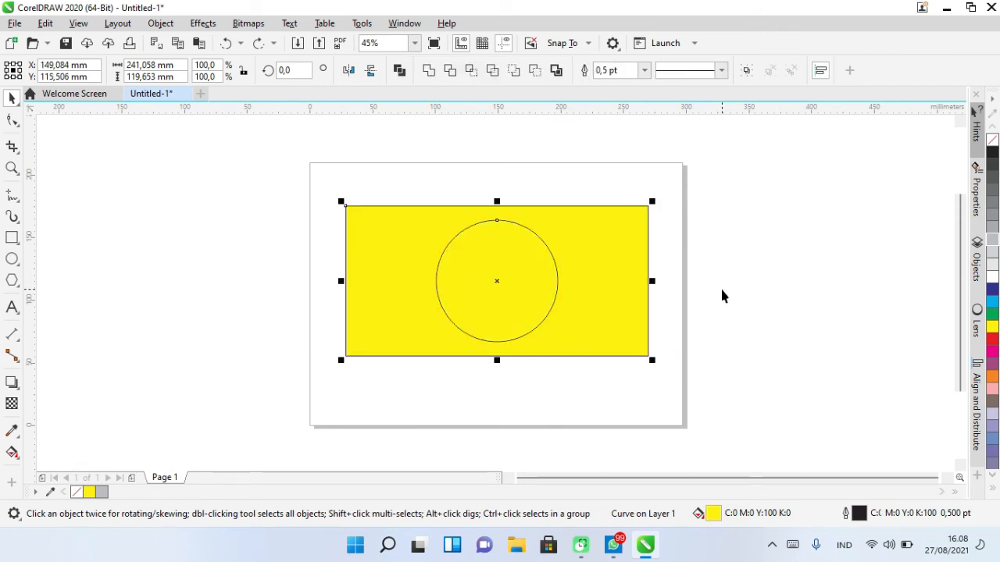
pyautogui.hotkey('ctrl', 'z')
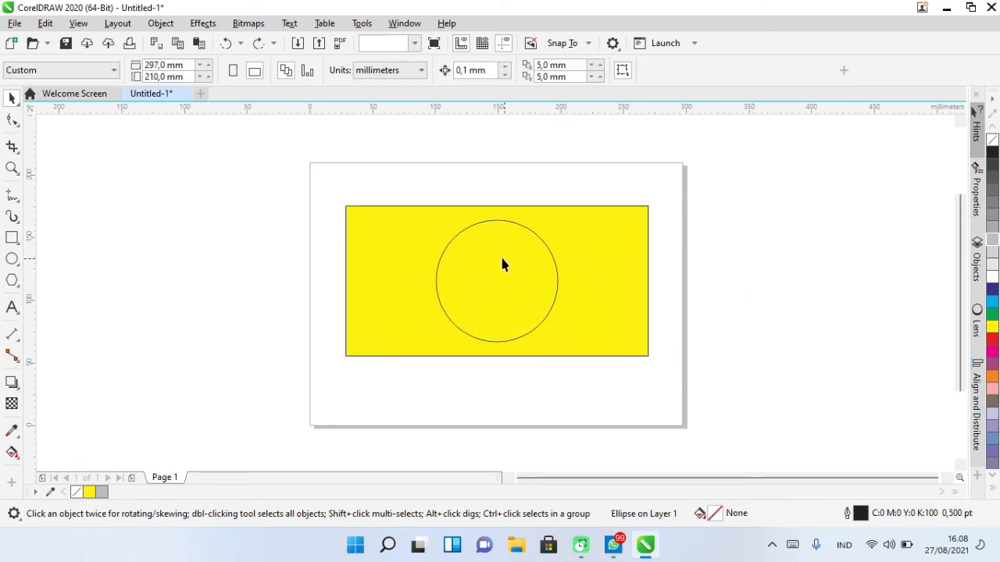
# - Move the circle up so its centre sits on the rectangle's top edge and select both shapes
pyautogui.click(503, 263)
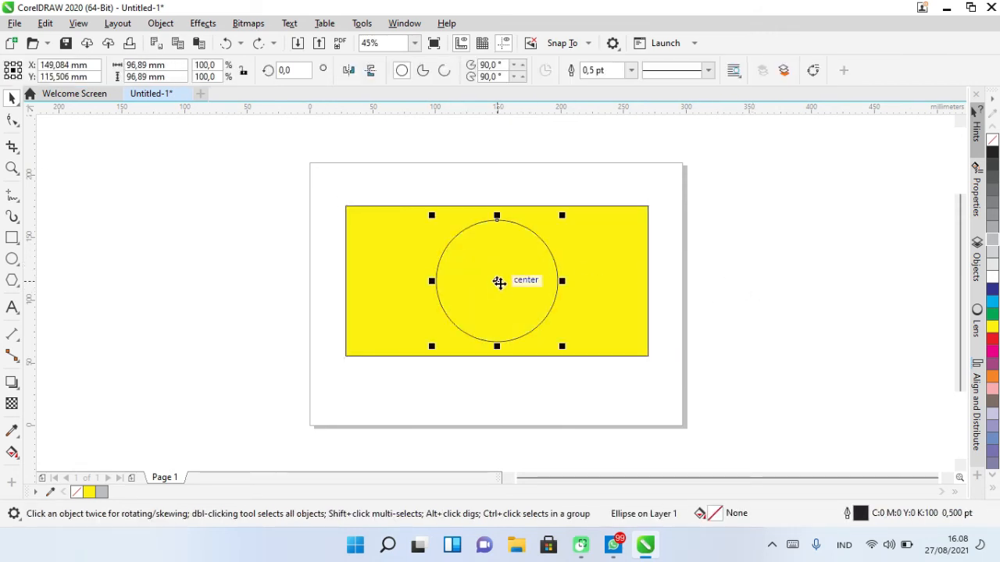
pyautogui.moveTo(498, 282); pyautogui.dragTo(511, 217)
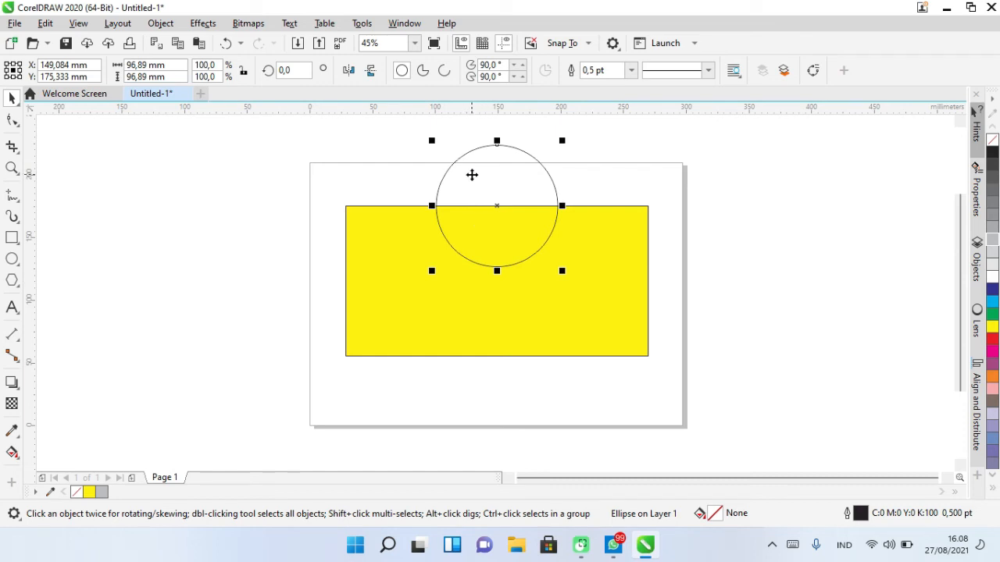
pyautogui.moveTo(271, 131); pyautogui.dragTo(677, 351)
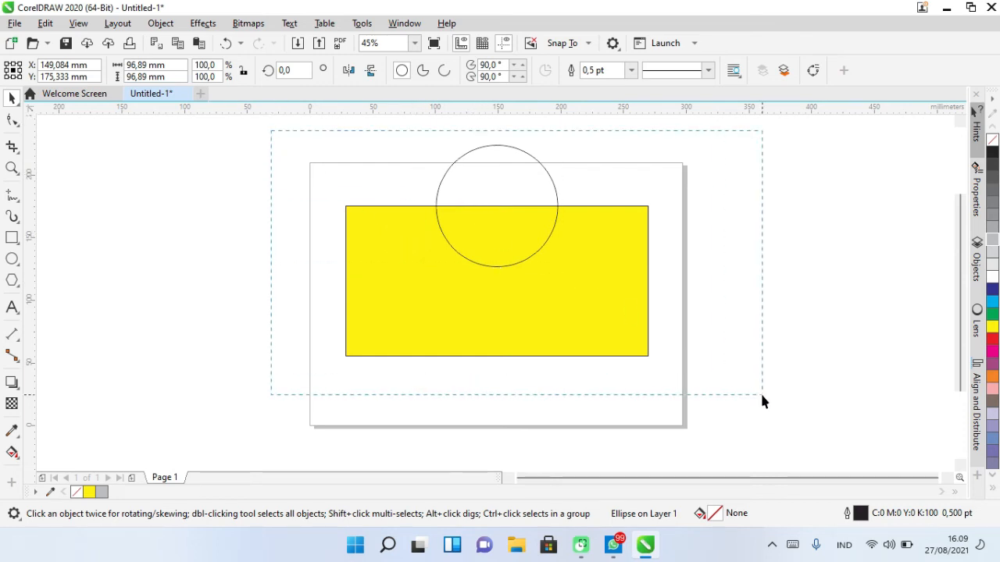
pyautogui.moveTo(763, 400); pyautogui.dragTo(773, 404)
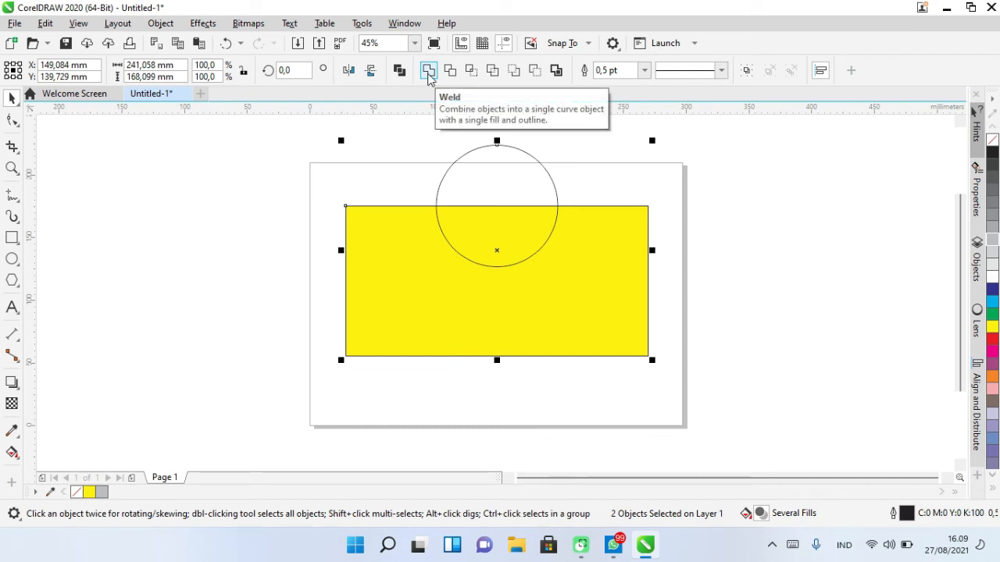
# - Weld the circle and rectangle into a single shape and nudge it slightly down and right
pyautogui.click(428, 71)
pyautogui.click(821, 263)
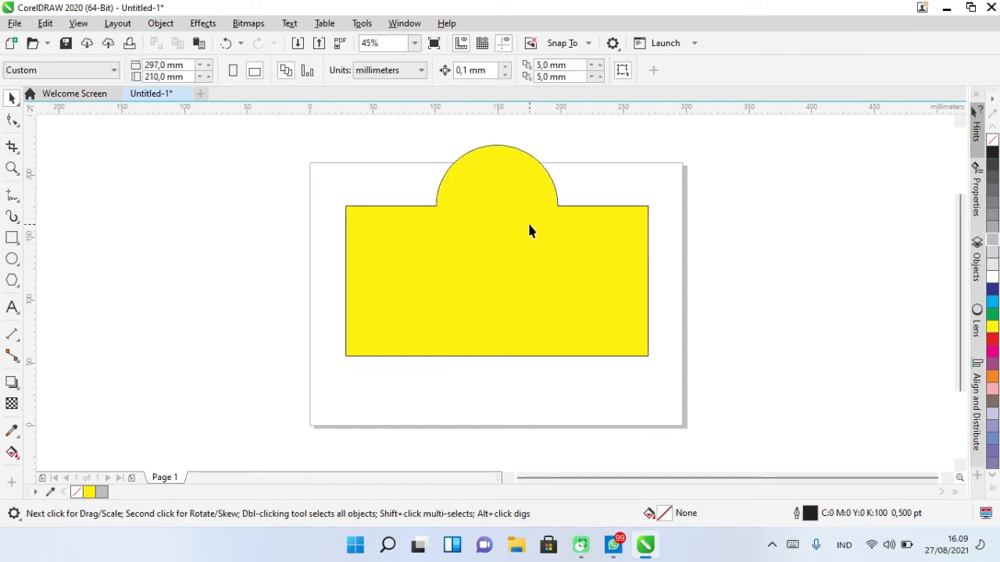
pyautogui.moveTo(514, 266); pyautogui.dragTo(524, 287)
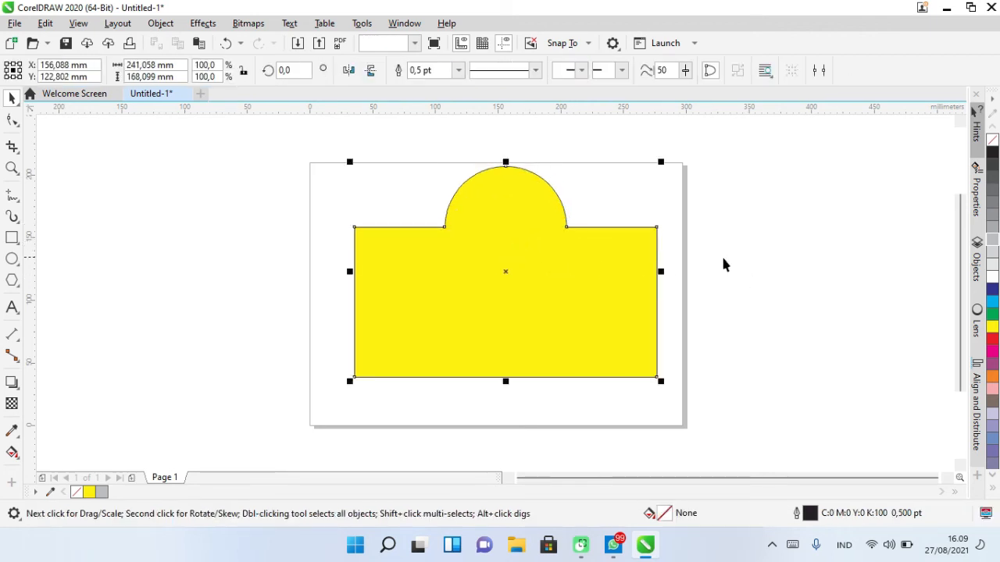
pyautogui.click(695, 258)
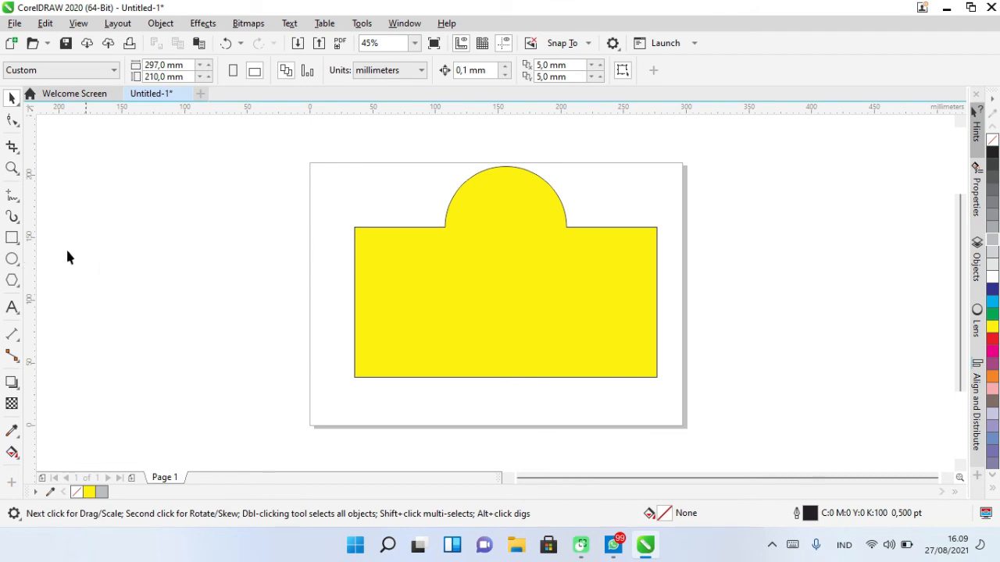
# - Draw a new circle about 87 mm in diameter and move it to the top of the welded shape
pyautogui.click(12, 258)
pyautogui.moveTo(473, 234); pyautogui.dragTo(581, 328)
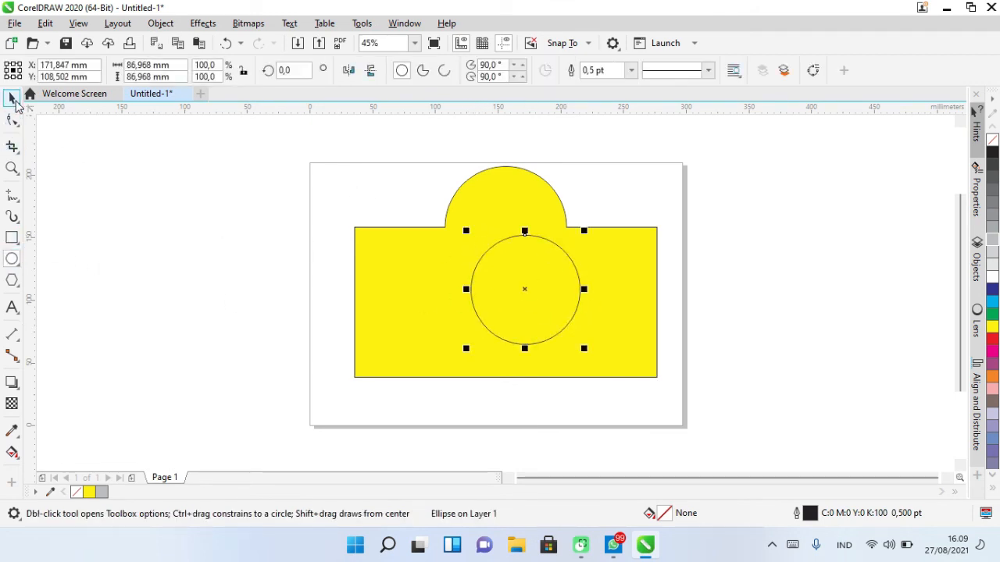
pyautogui.click(13, 98)
pyautogui.moveTo(525, 290); pyautogui.dragTo(508, 233)
# - Select the new circle and convert it into a pie shape
pyautogui.keyDown('shift'); pyautogui.click(604, 277); pyautogui.keyUp('shift')
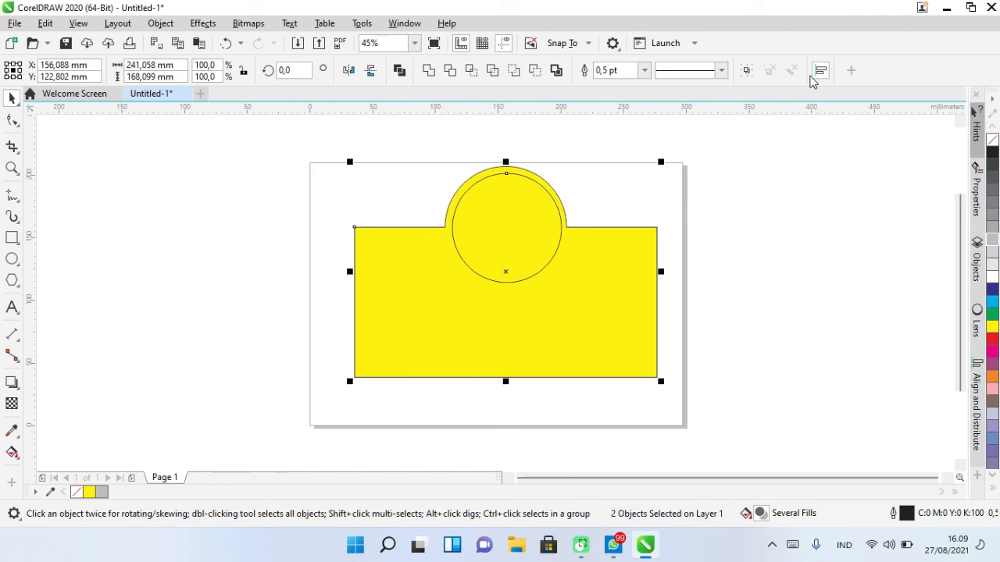
pyautogui.click(266, 163)
pyautogui.moveTo(508, 232)
pyautogui.mouseDown()
pyautogui.moveTo(505, 243)
pyautogui.moveTo(508, 231)
pyautogui.mouseUp()
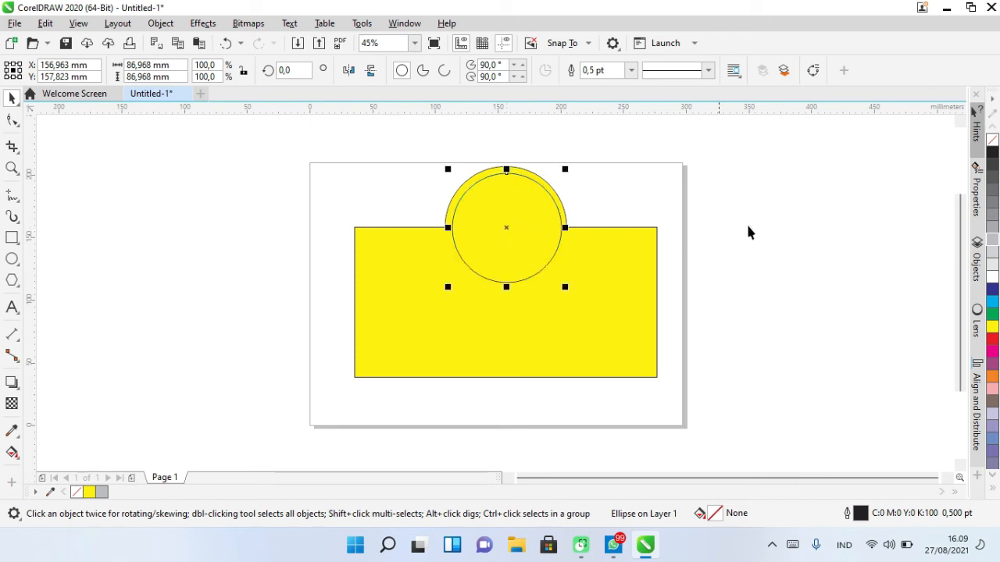
pyautogui.click(749, 228)
pyautogui.click(494, 223)
pyautogui.click(422, 69)
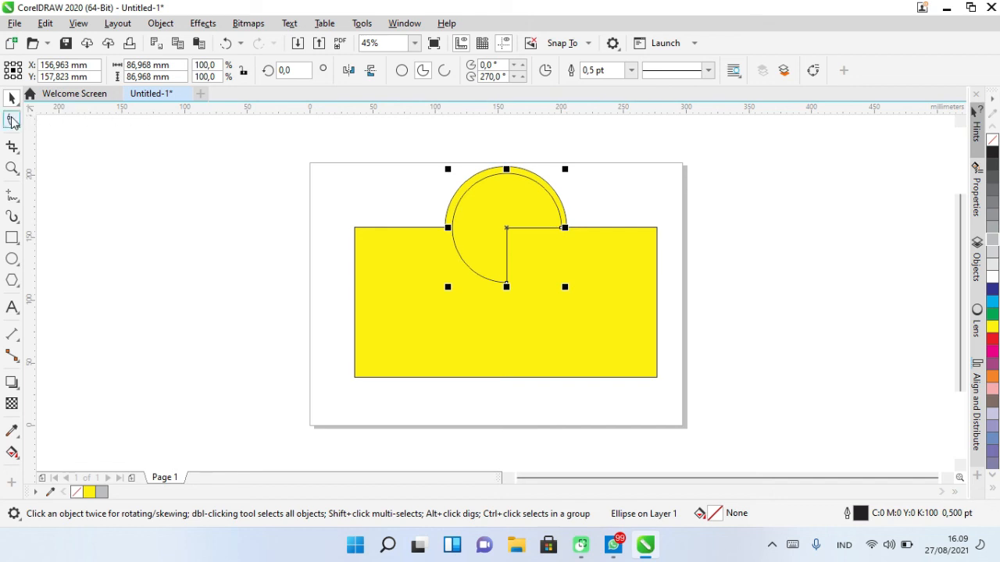
pyautogui.moveTo(486, 278); pyautogui.dragTo(427, 237)
pyautogui.hotkey('ctrl', 'z')
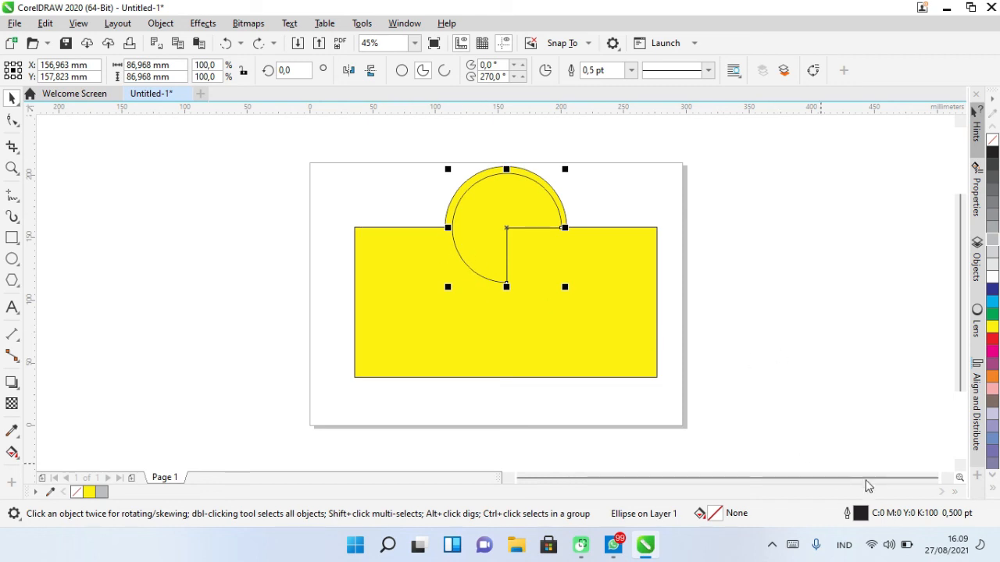
pyautogui.press('Escape')
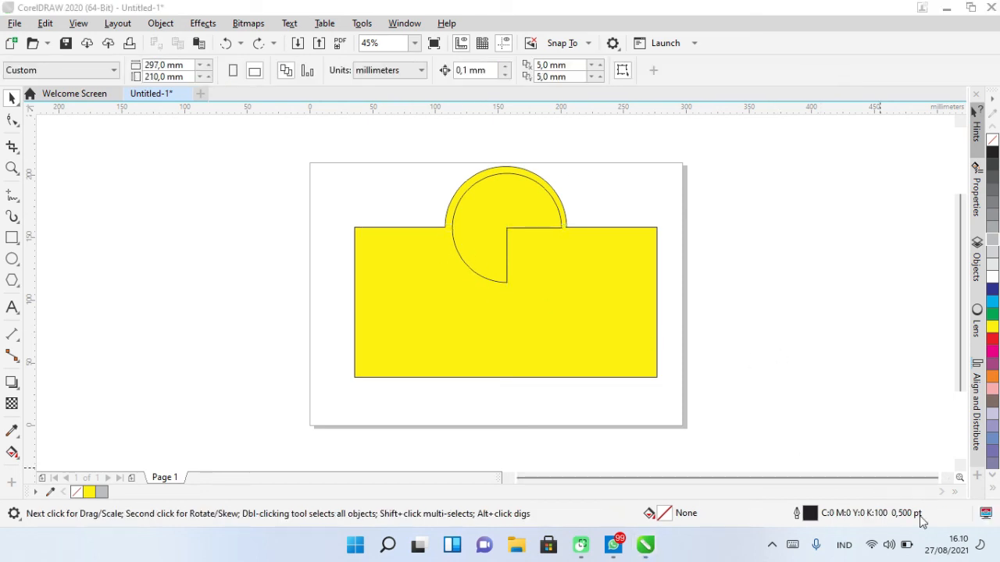
# - Reshape the pie into a semicircle whose straight edge lies along the rectangle's top edge
pyautogui.click(489, 224)
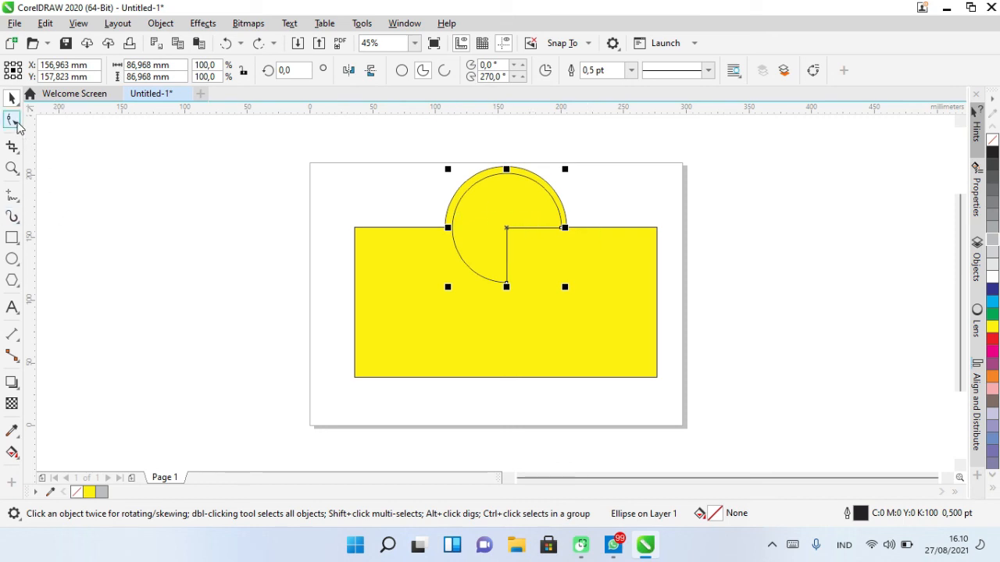
pyautogui.click(12, 123)
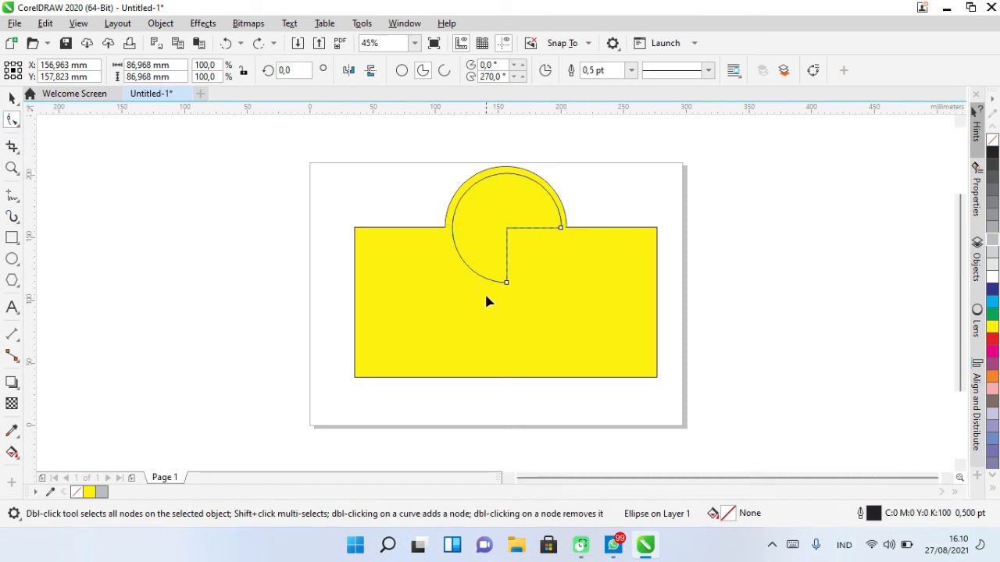
pyautogui.moveTo(507, 286); pyautogui.dragTo(452, 227)
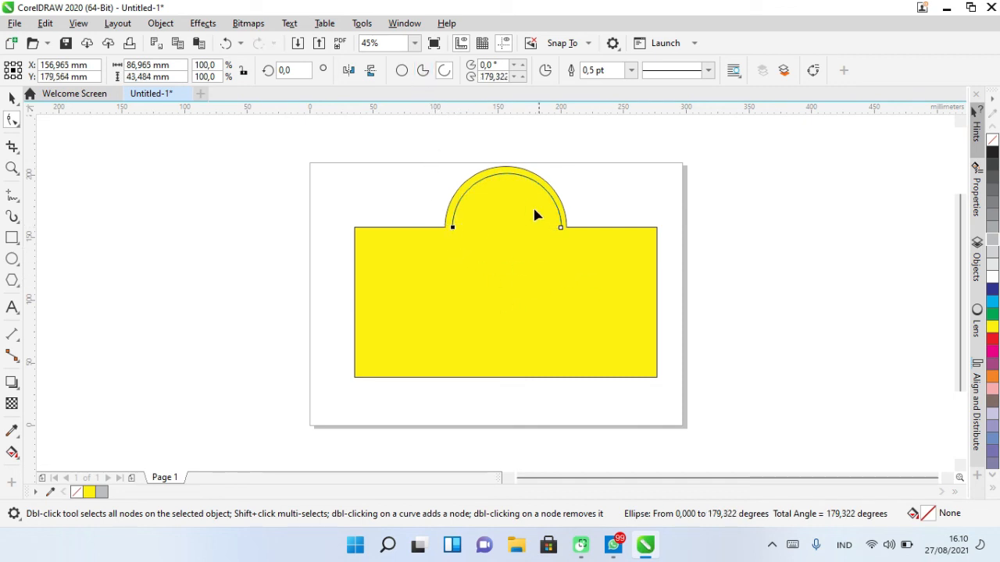
pyautogui.click(422, 73)
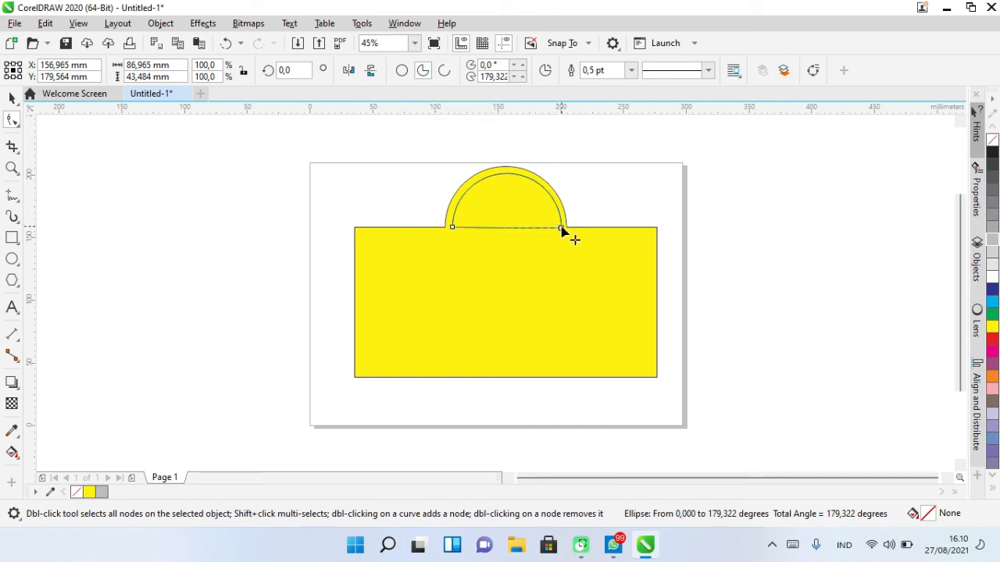
pyautogui.moveTo(564, 224); pyautogui.dragTo(561, 229)
pyautogui.click(12, 97)
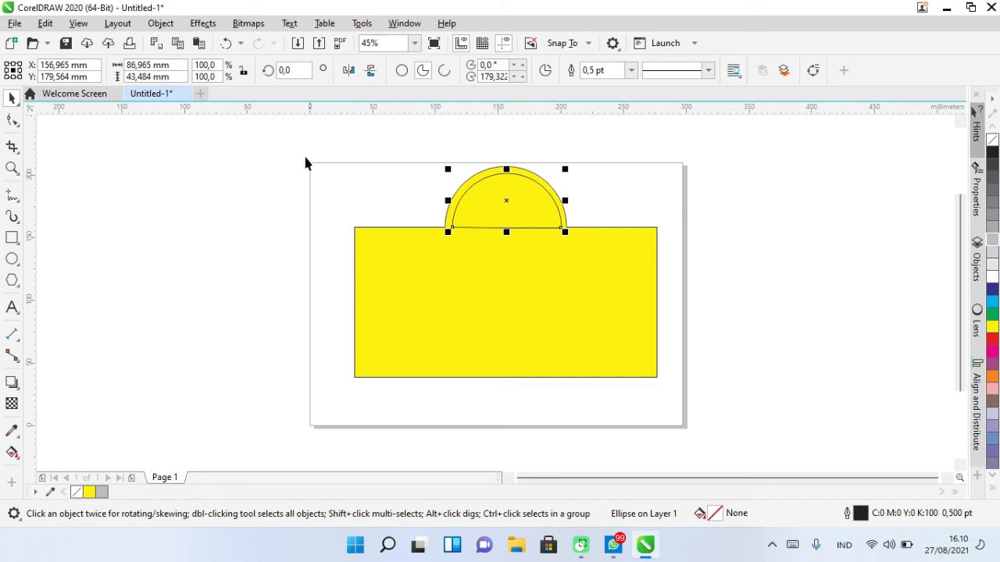
# - Trim the welded shape with the semicircle, then move the semicircle off the page to the right
pyautogui.moveTo(287, 146); pyautogui.dragTo(770, 424)
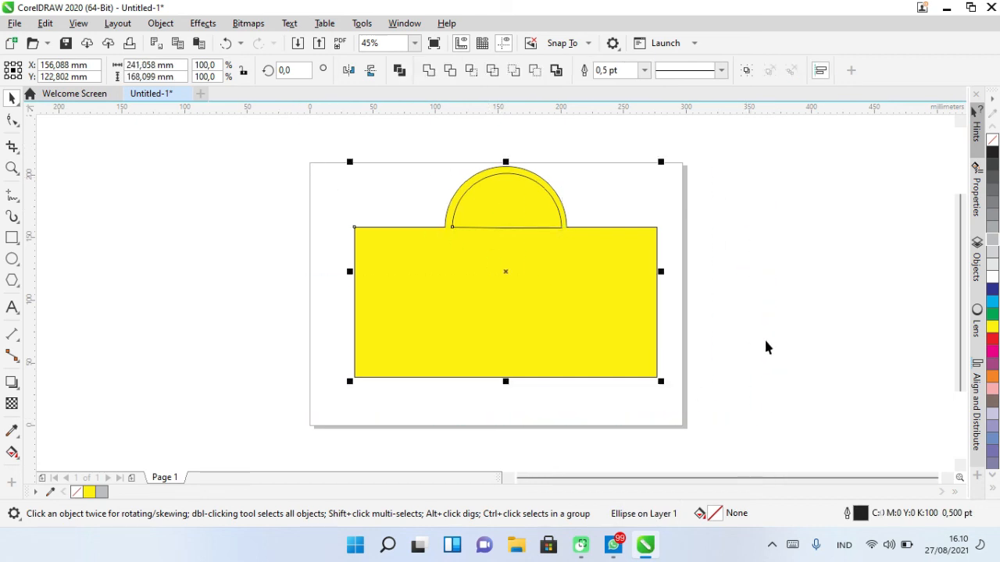
pyautogui.click(450, 72)
pyautogui.click(715, 256)
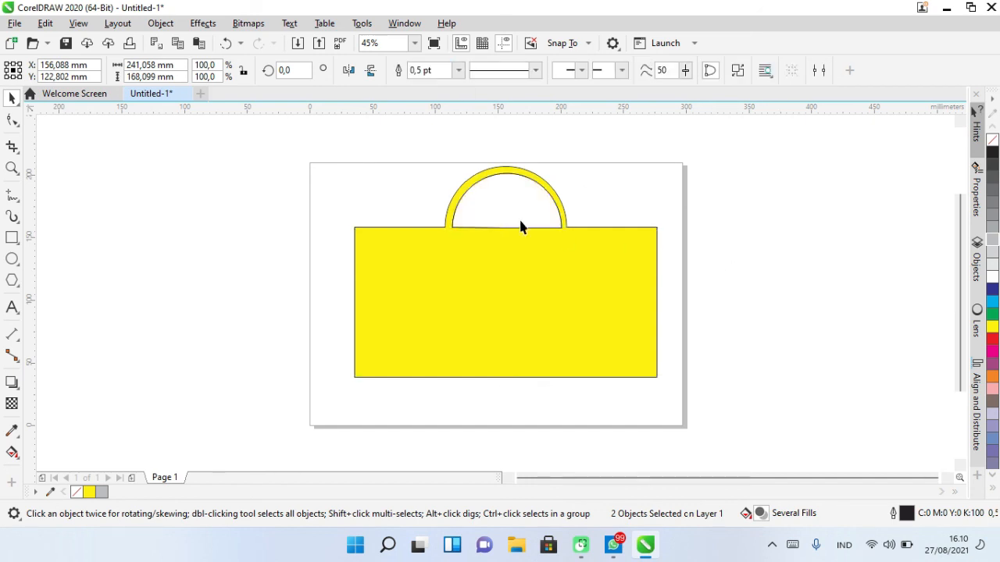
pyautogui.moveTo(627, 247); pyautogui.dragTo(782, 243)
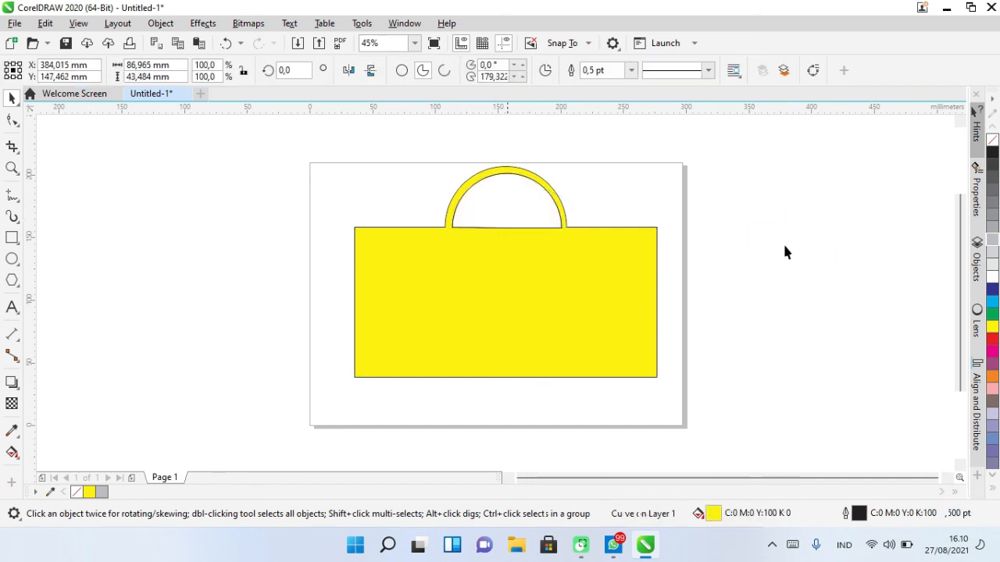
# - Move the semicircle back onto the middle of the yellow rectangle
pyautogui.click(505, 168)
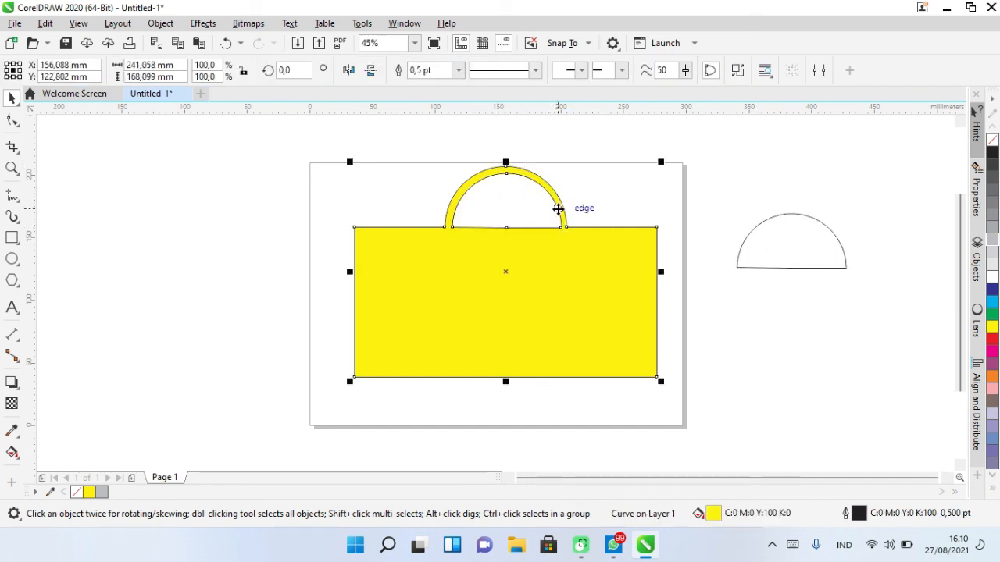
pyautogui.click(270, 232)
pyautogui.click(604, 289)
pyautogui.click(607, 287)
pyautogui.click(607, 287)
pyautogui.click(524, 288)
pyautogui.click(297, 220)
pyautogui.click(487, 288)
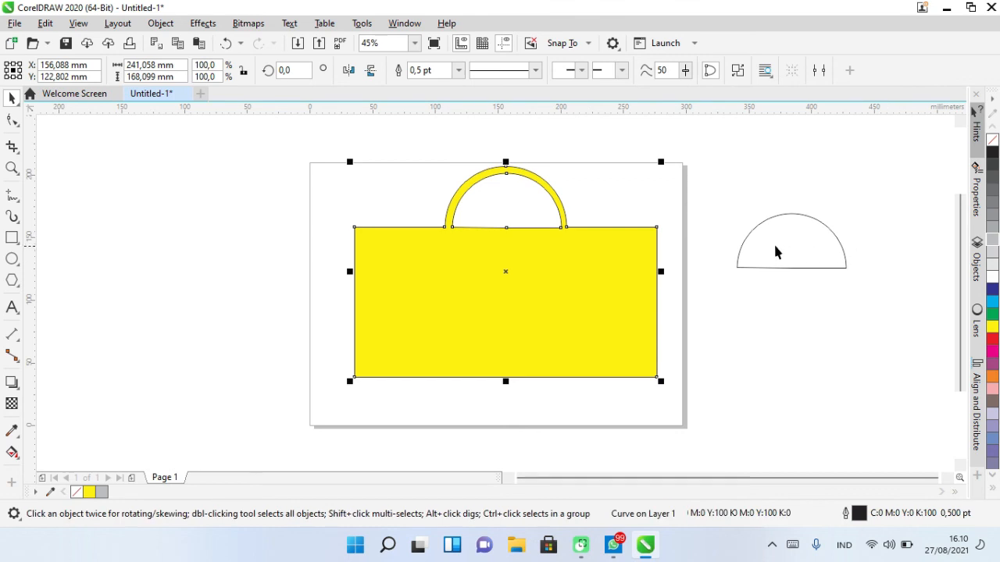
pyautogui.moveTo(793, 238); pyautogui.dragTo(512, 273)
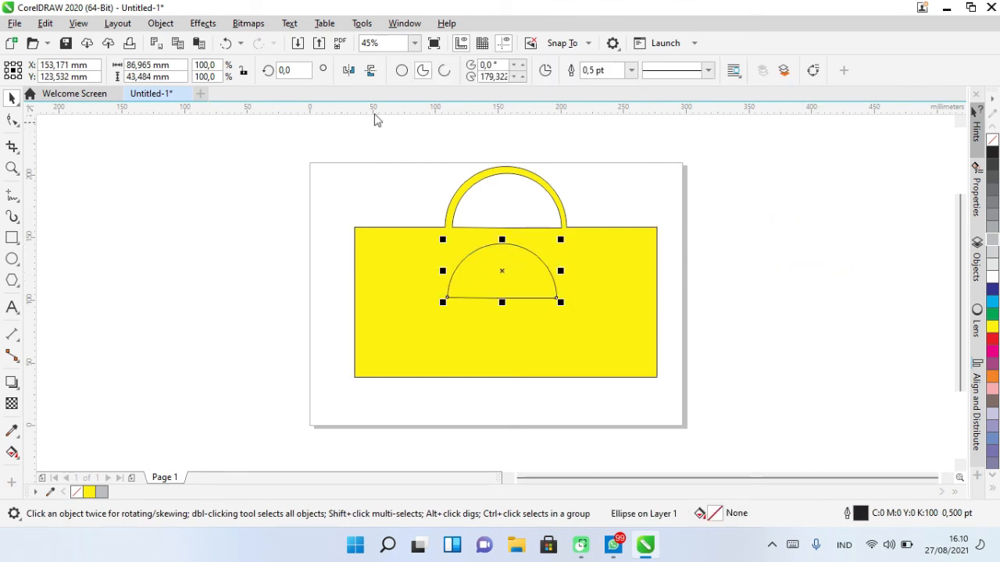